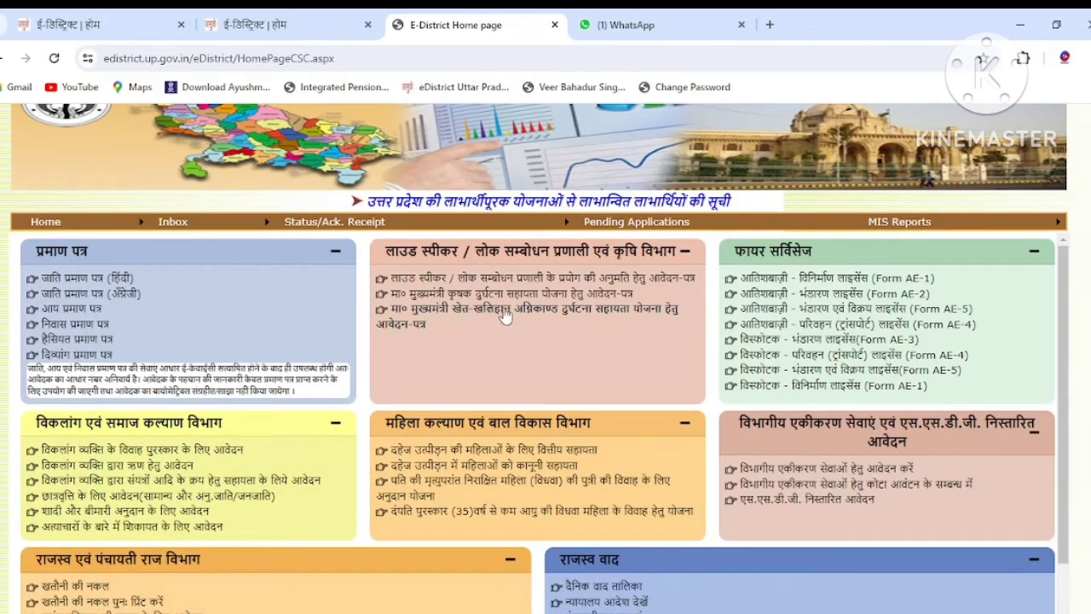
Open the 'खेत-खलिहान अग्निकाण्ड दुर्घटना सहायता योजना' barn-fire relief form under कृषि विभाग.
left_click(504, 315)
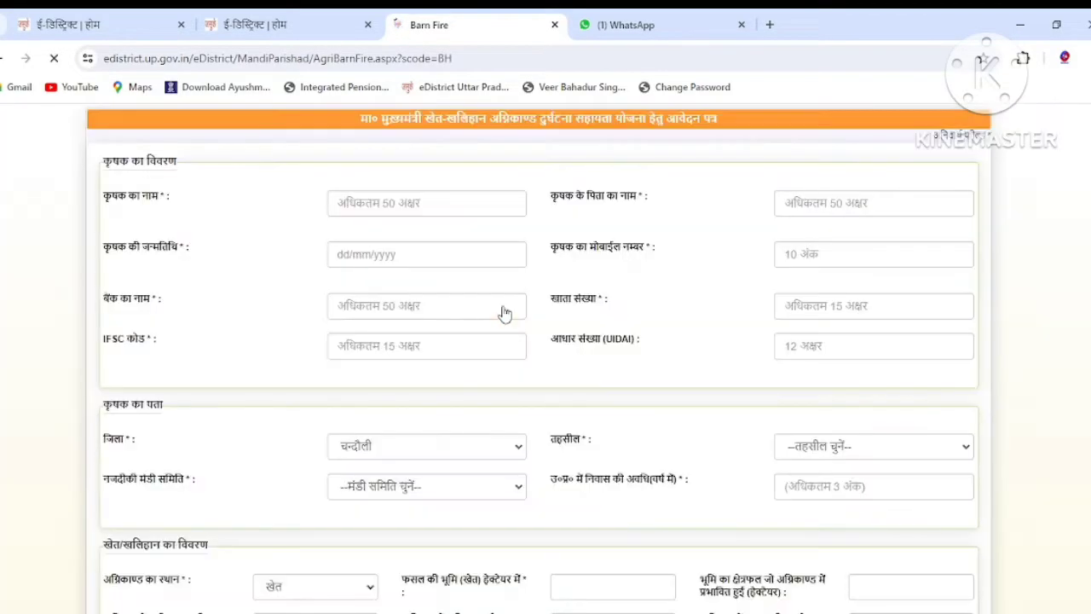
Enter the farmer's full name and the father's name on the form.
scroll(505, 316, "down", 4)
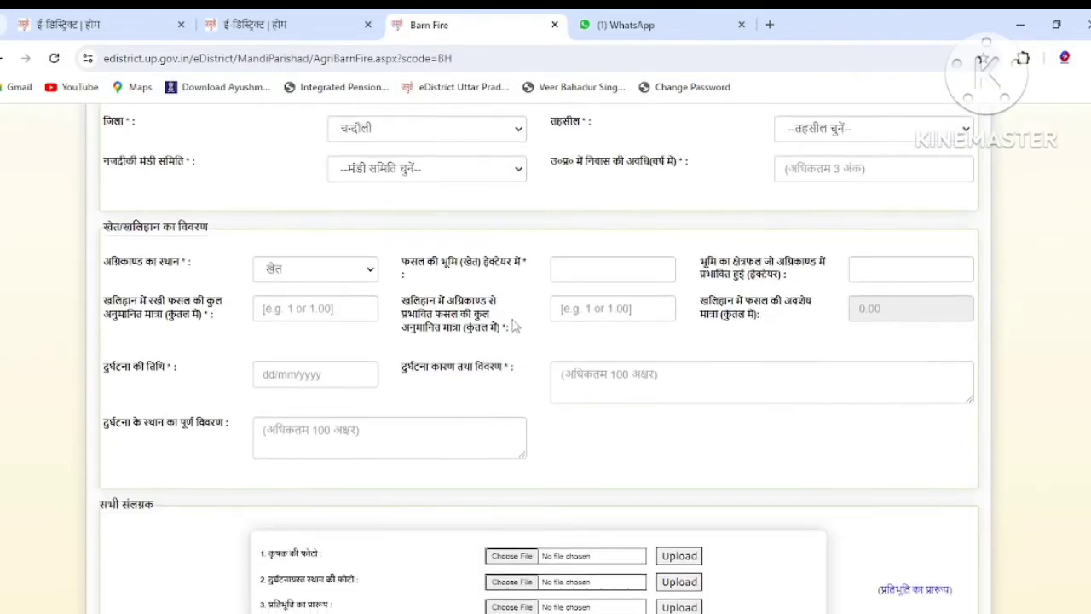
scroll(514, 324, "down", 2)
scroll(517, 323, "up", 5)
scroll(491, 258, "up", 1)
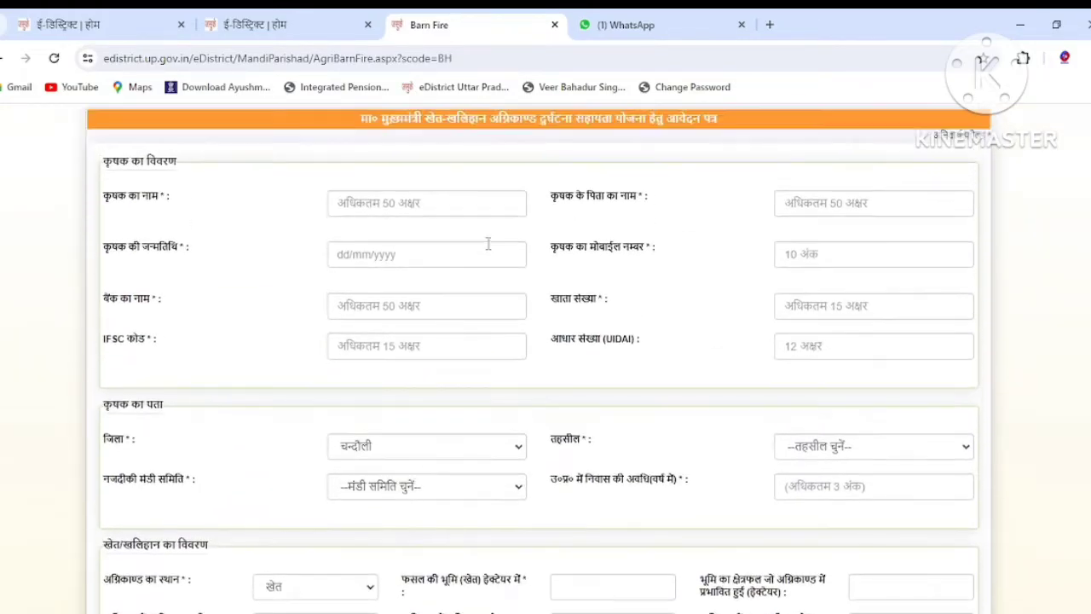
left_click(455, 201)
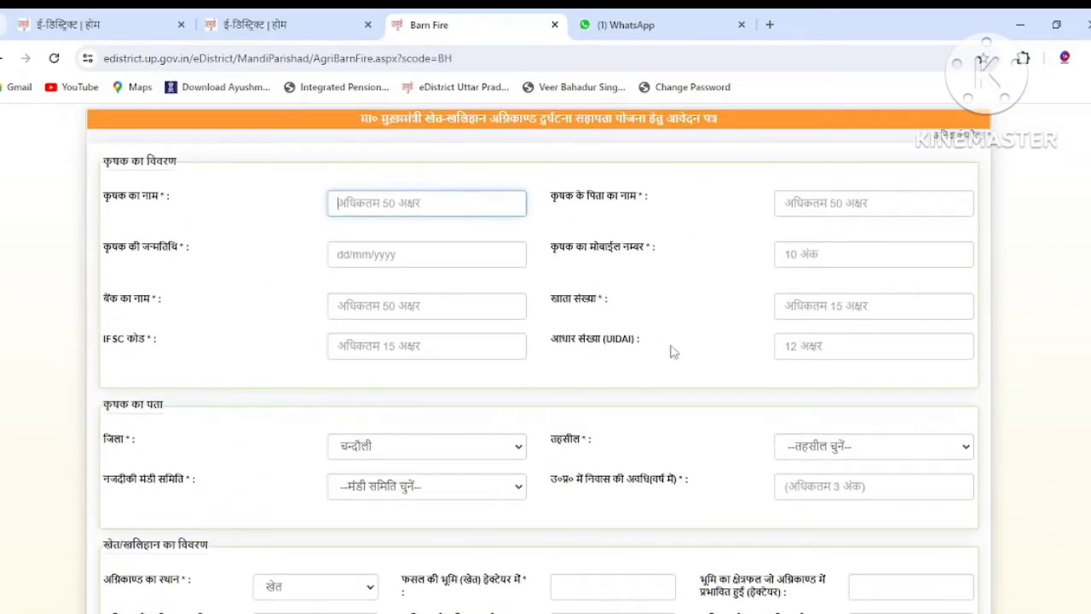
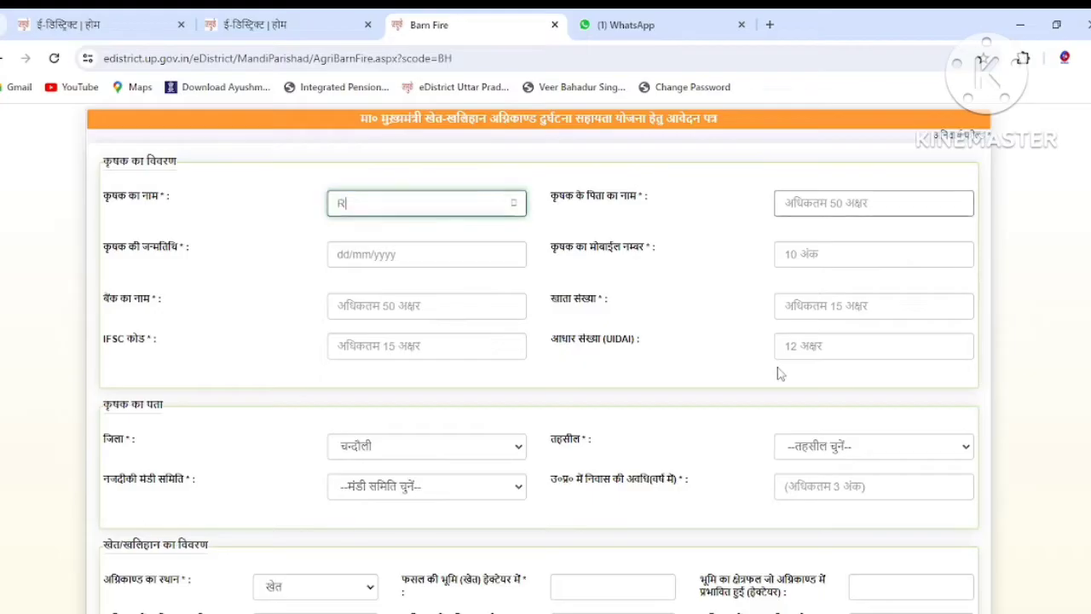
key("Tab")
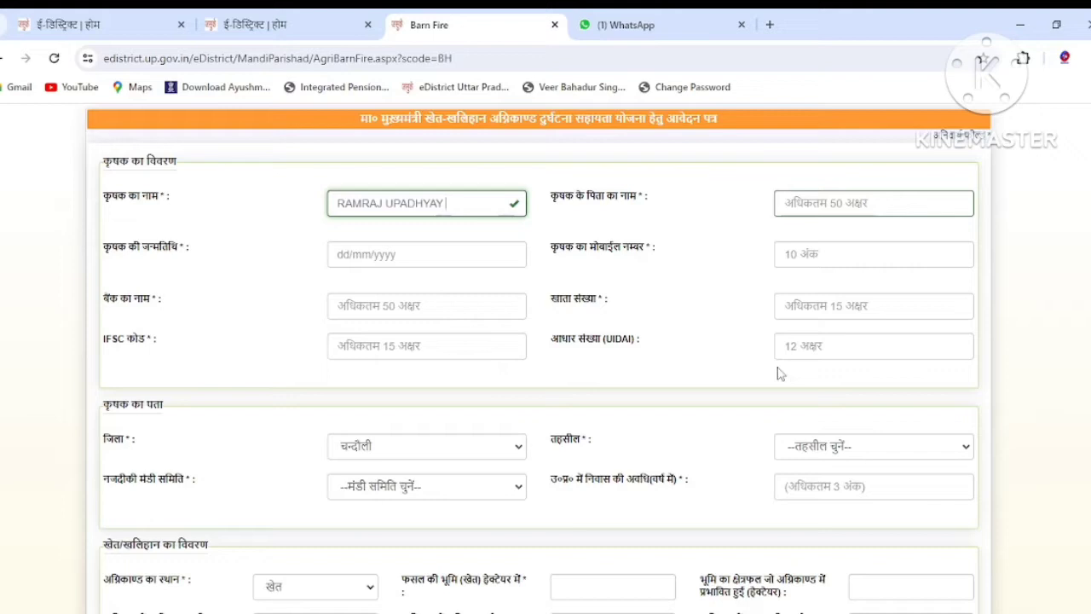
left_click(896, 204)
type("R")
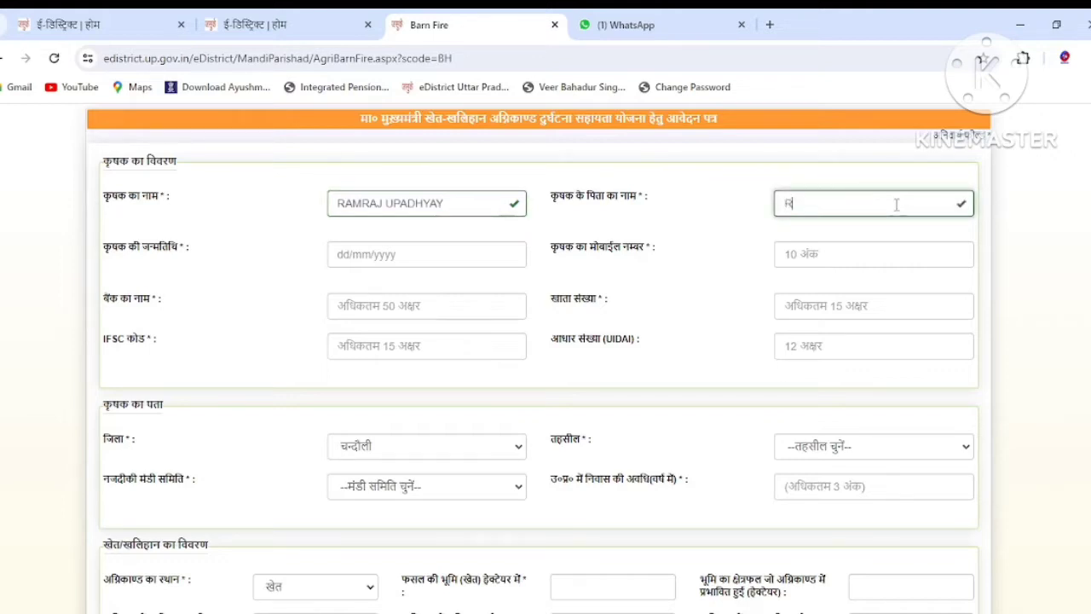
type("AMBADAN")
Set the date of birth to July 1950 in the calendar and fill in the mobile number.
left_click(398, 255)
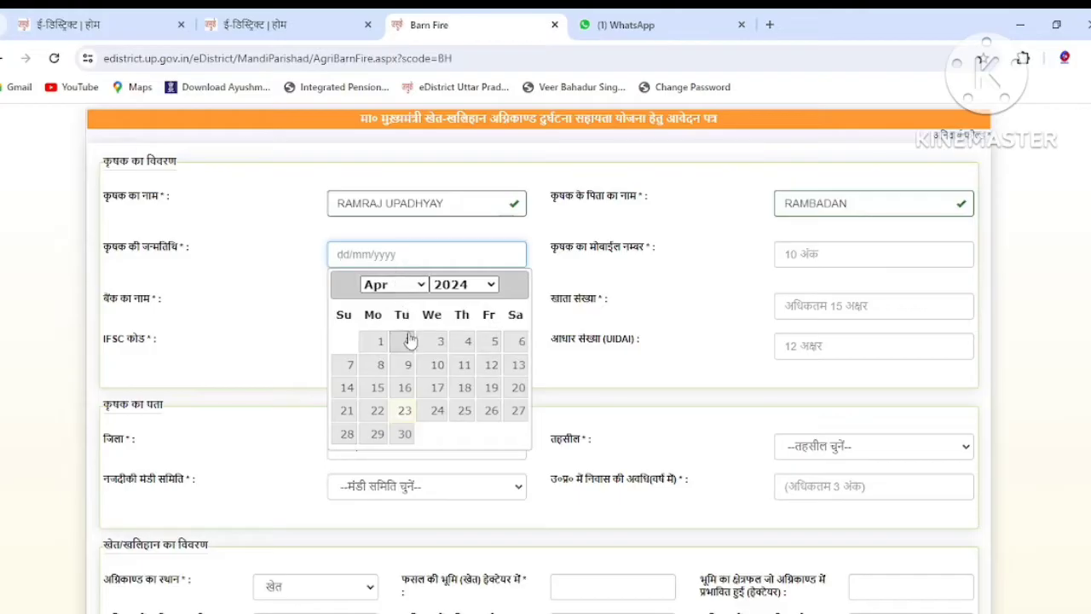
left_click(462, 285)
scroll(483, 526, "up", 8)
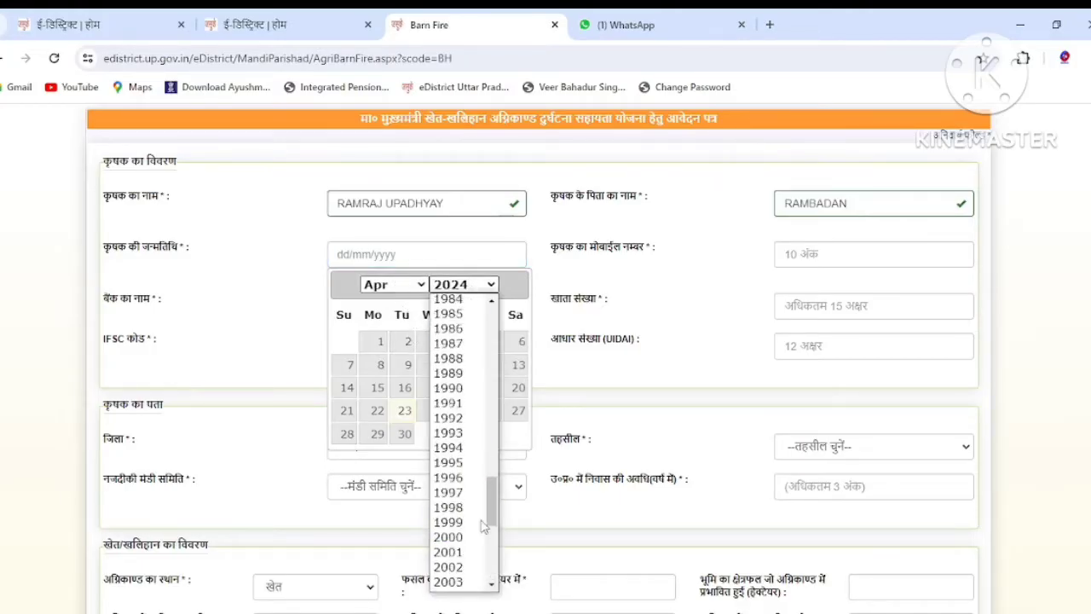
scroll(483, 524, "up", 5)
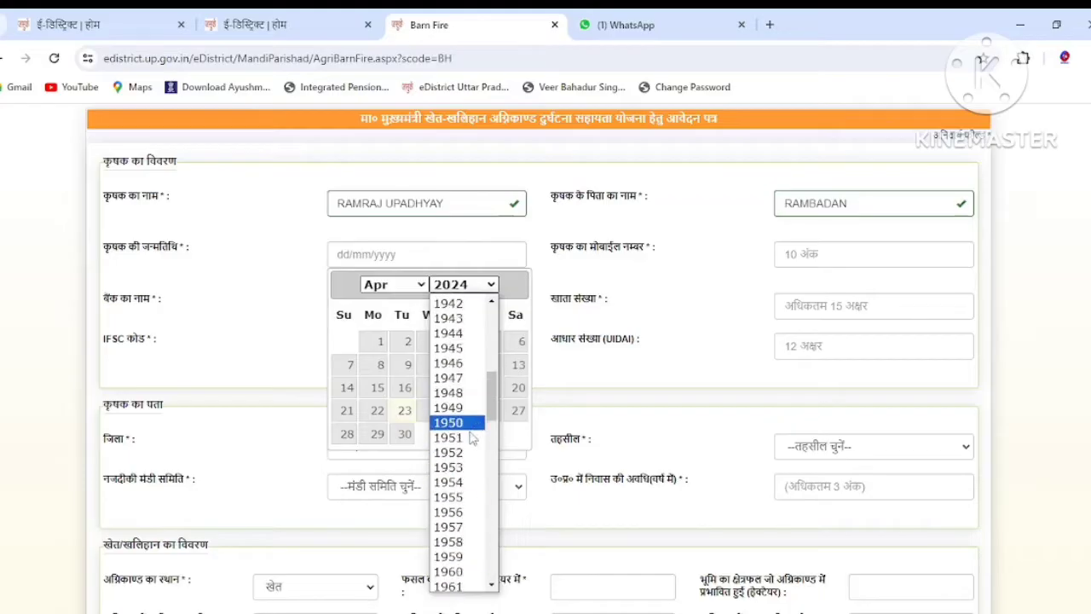
left_click(460, 421)
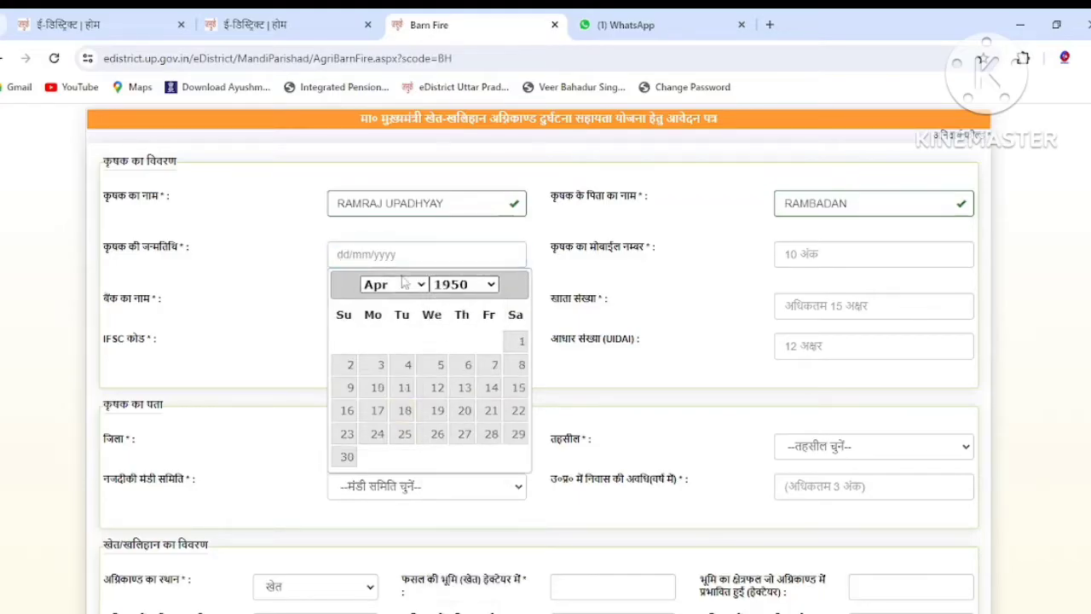
left_click(404, 285)
left_click(401, 390)
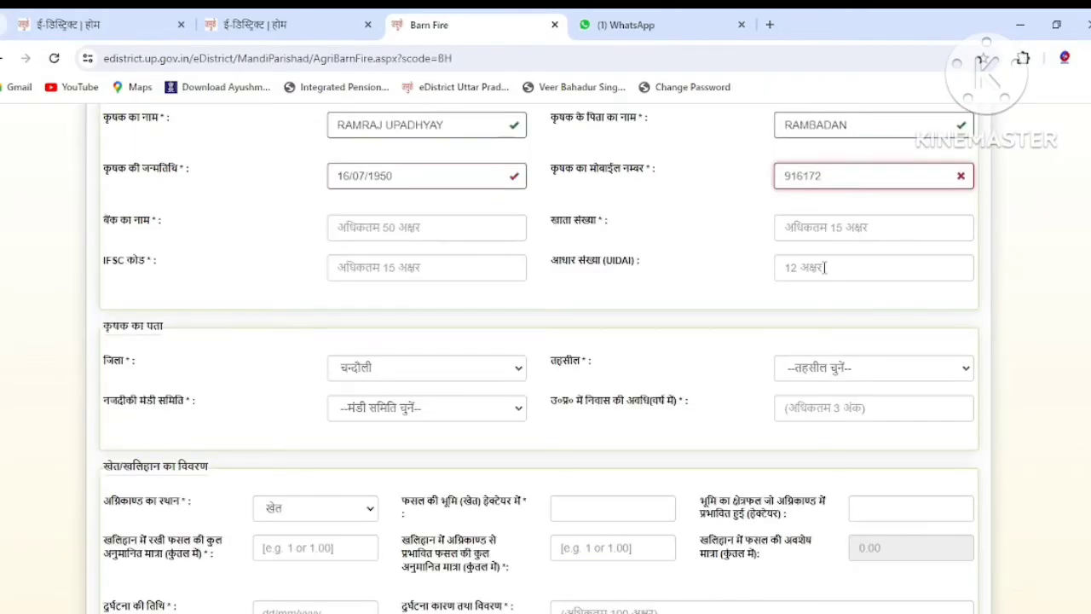
type("5304")
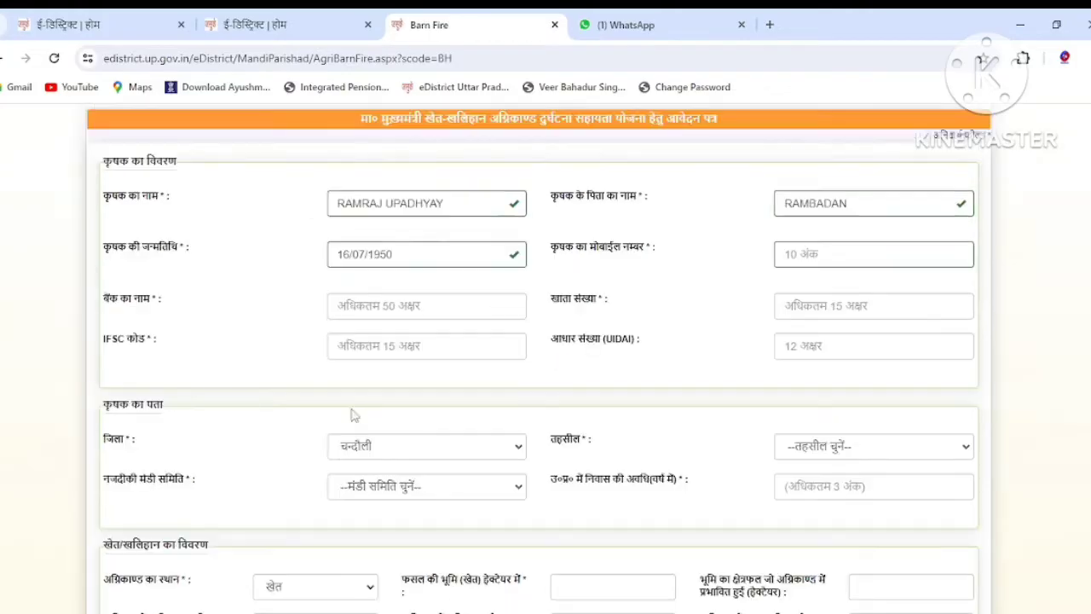
left_click(831, 255)
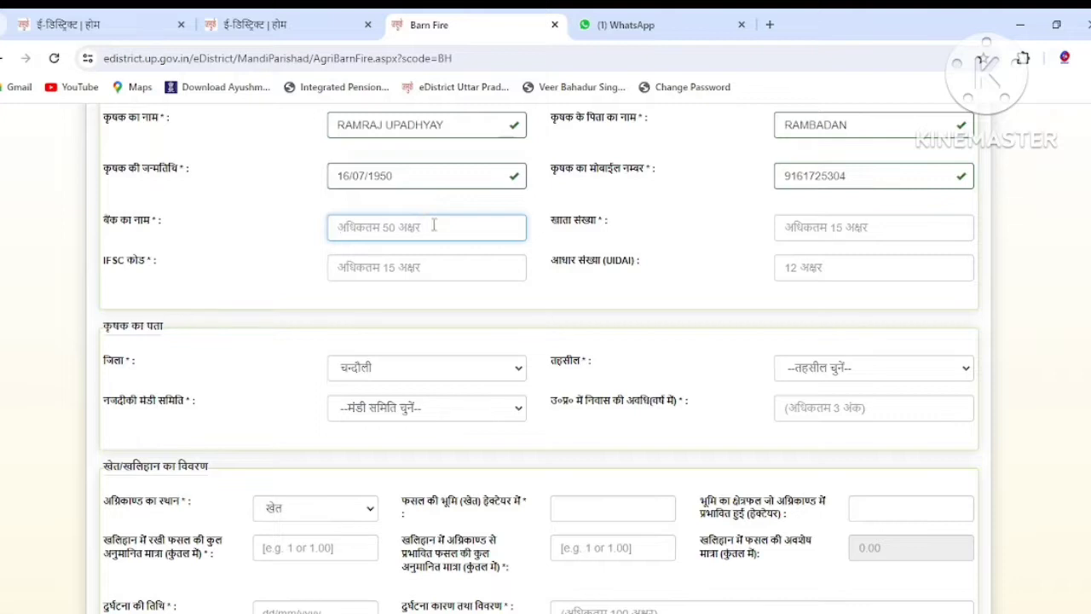
Enter 'Bank of Barodra' as the bank name and paste in the account number.
scroll(435, 226, "down", 1)
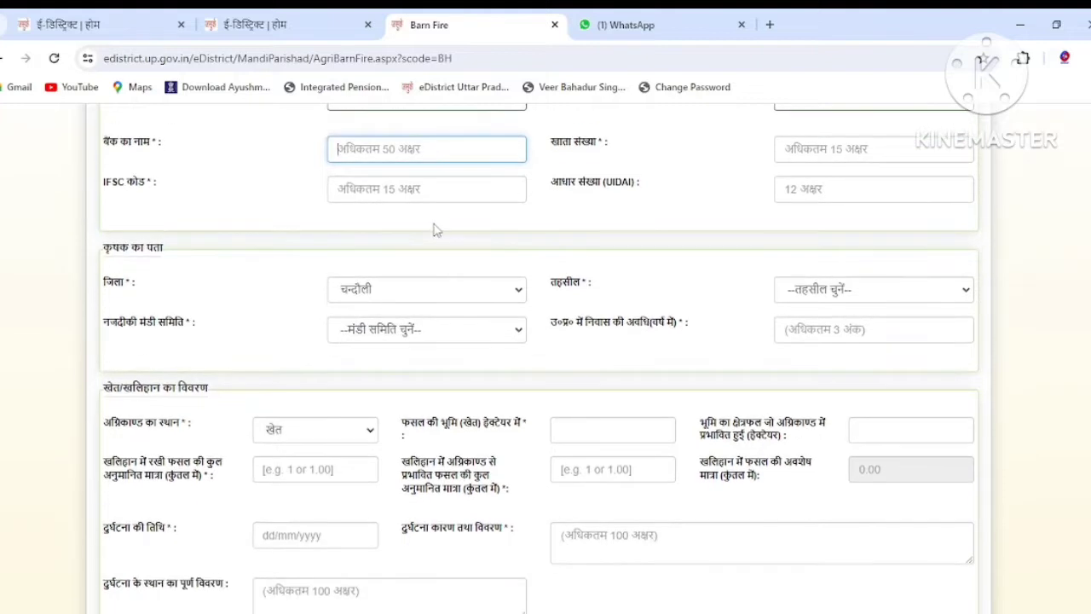
type("Bank o")
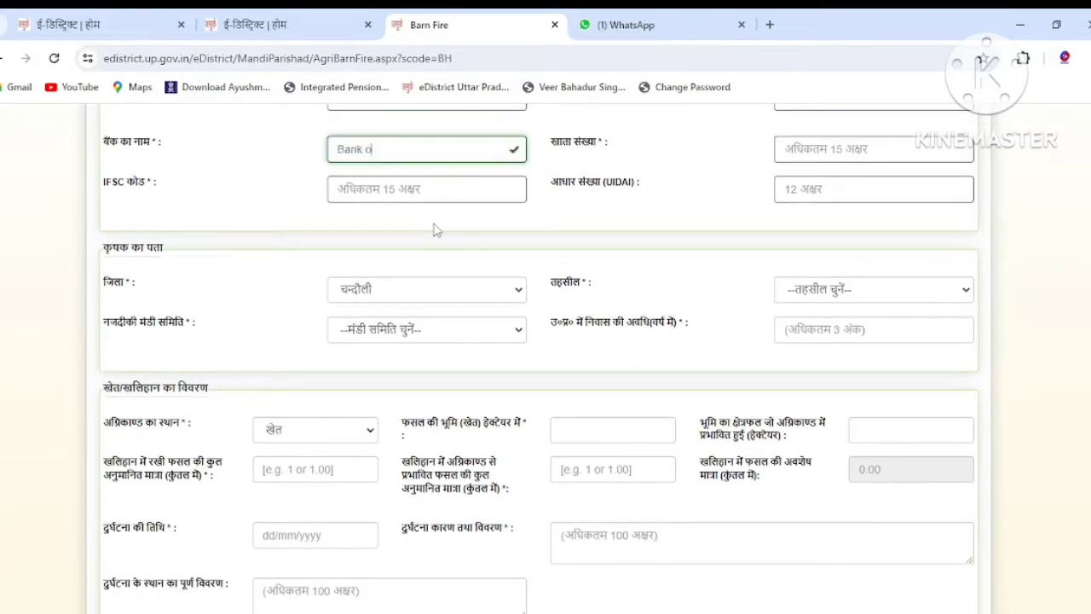
type("f Barodra")
left_click(810, 151)
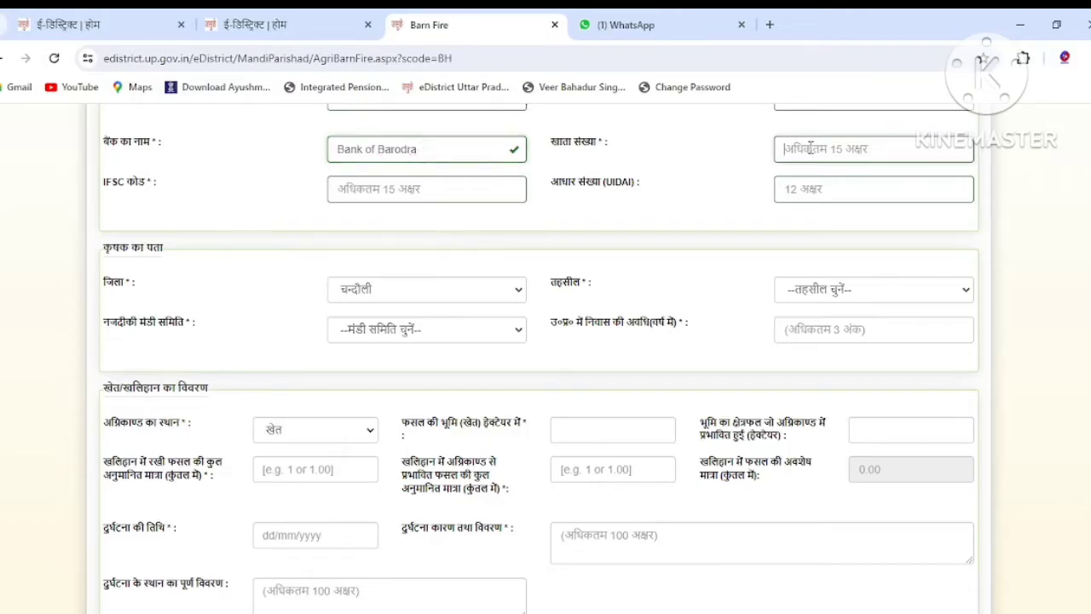
key("ctrl+v")
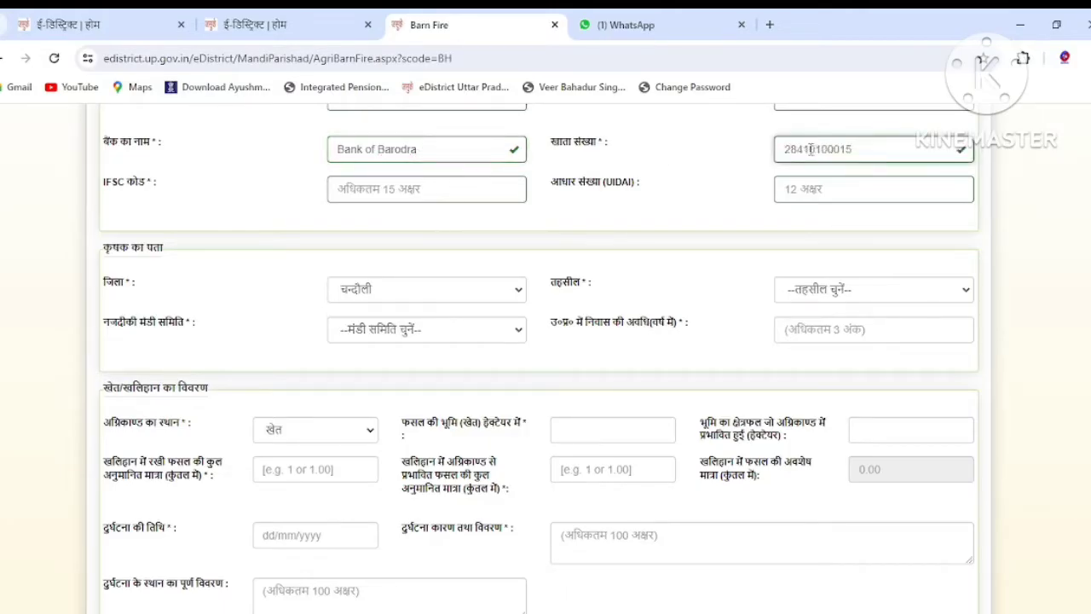
type("***")
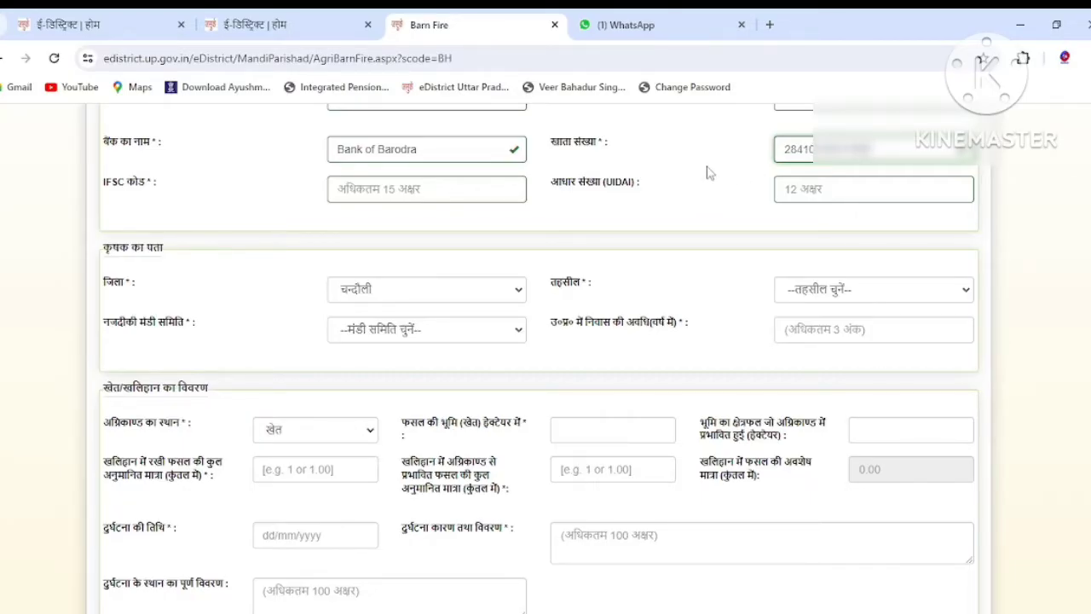
scroll(707, 179, "down", 1)
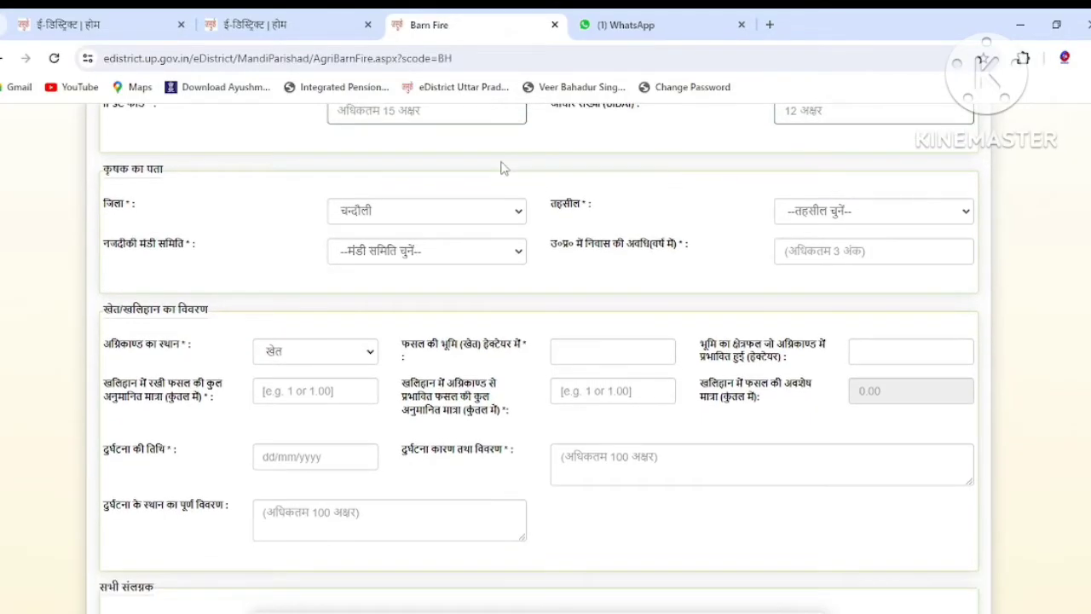
Enter IFSC code BARB0ZAMABS and the farmer's Aadhaar number.
left_click(460, 118)
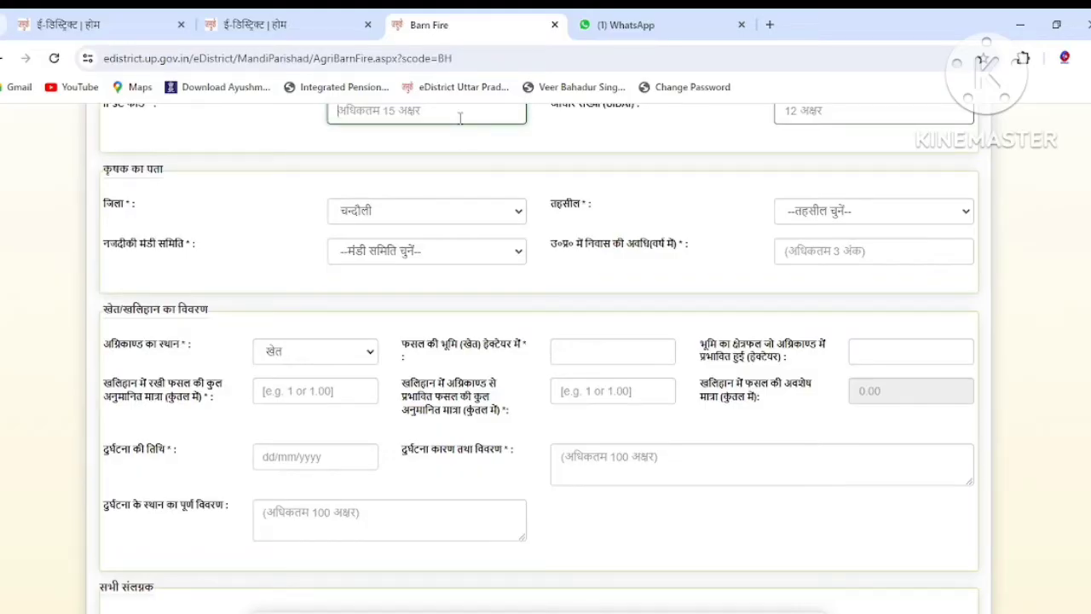
type("BARB0ZA")
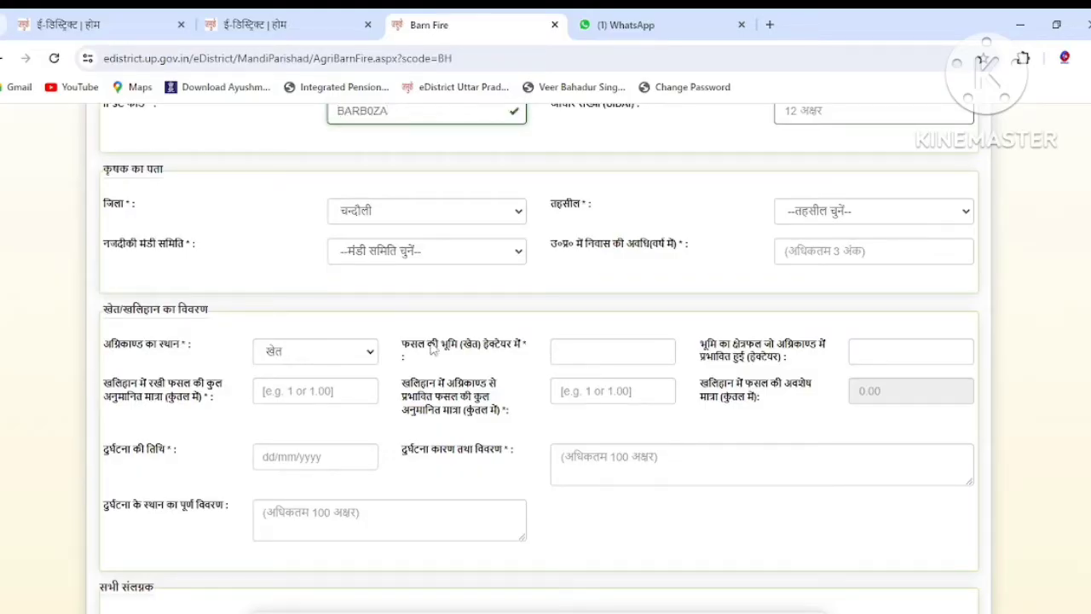
type("MABS")
key("Tab")
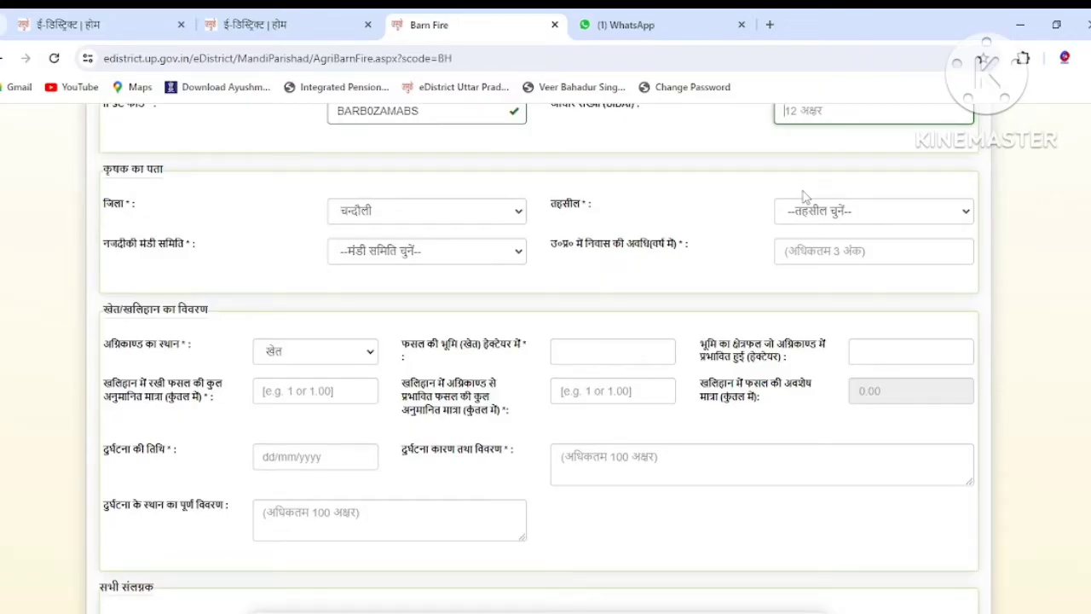
type("5")
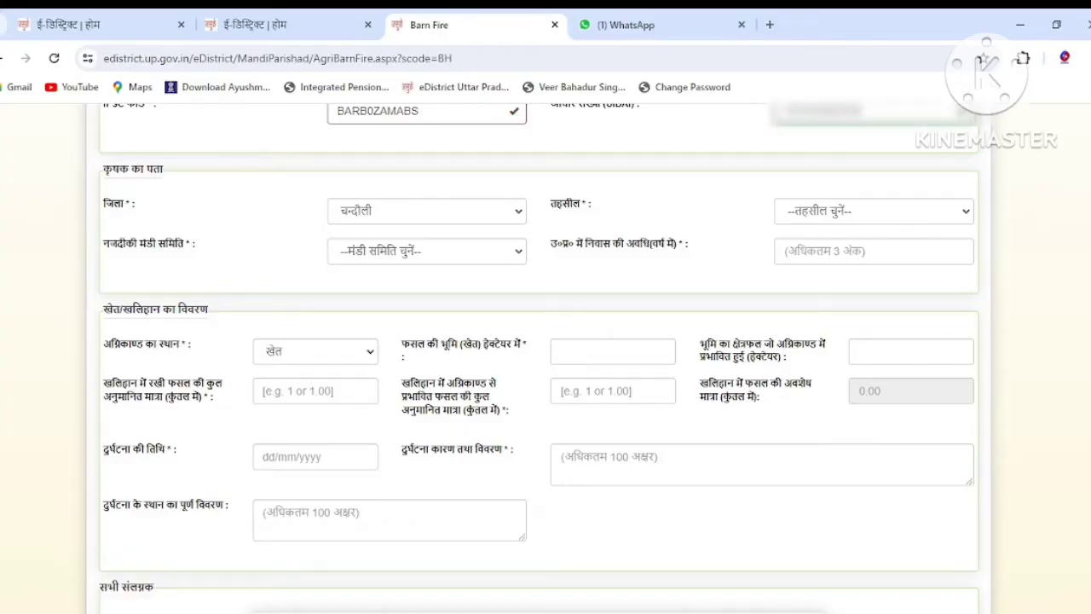
Choose चन्दौली as district, tehsil and nearest mandi samiti, and enter 83 years of residence.
scroll(432, 300, "down", 1)
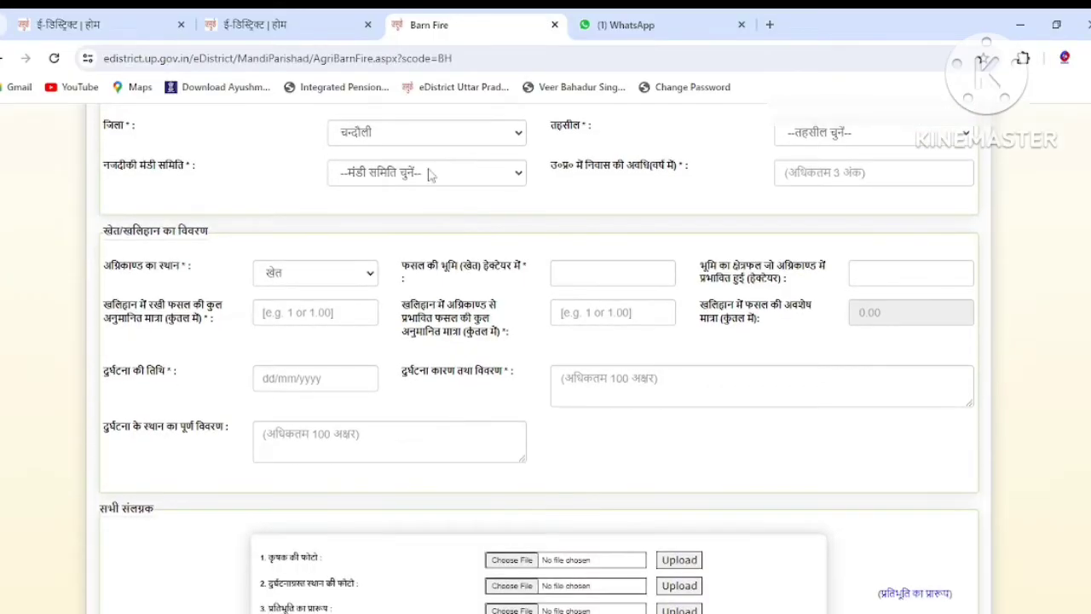
left_click(461, 133)
left_click(467, 133)
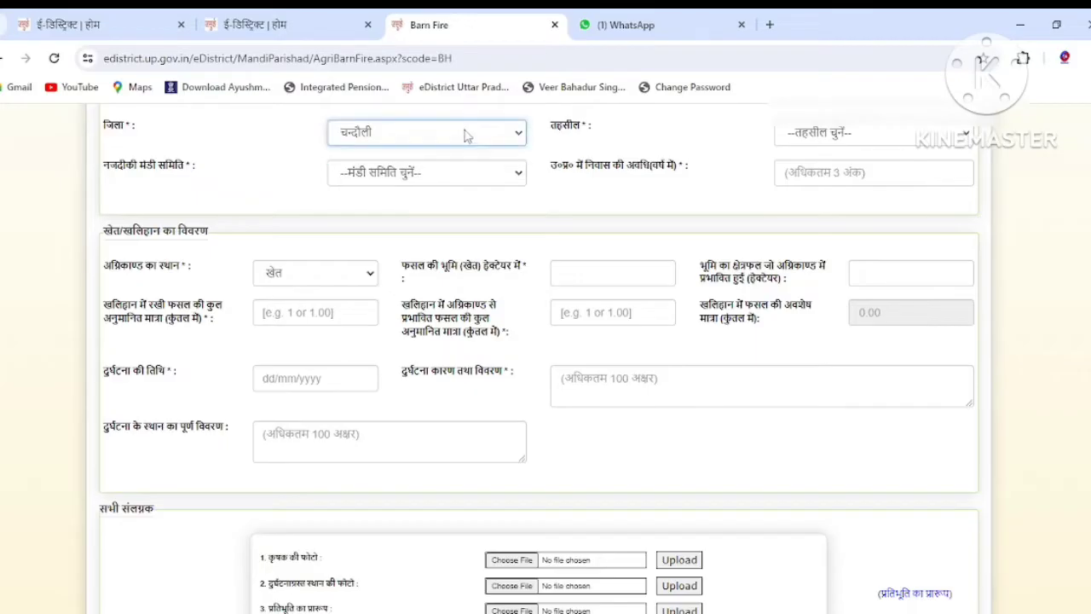
left_click(909, 137)
left_click(805, 182)
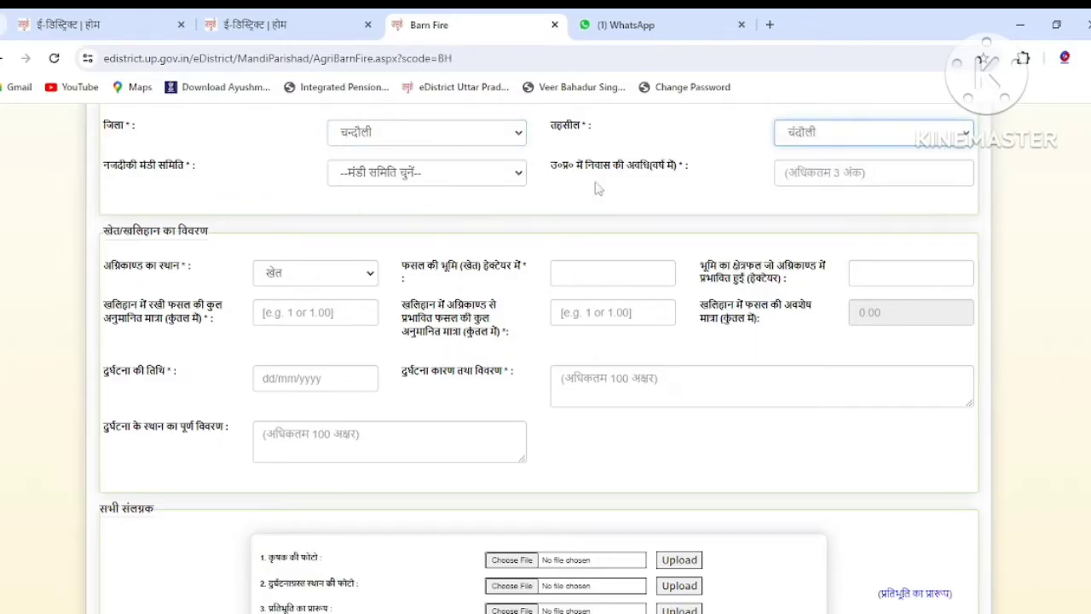
left_click(441, 181)
left_click(402, 222)
left_click(426, 173)
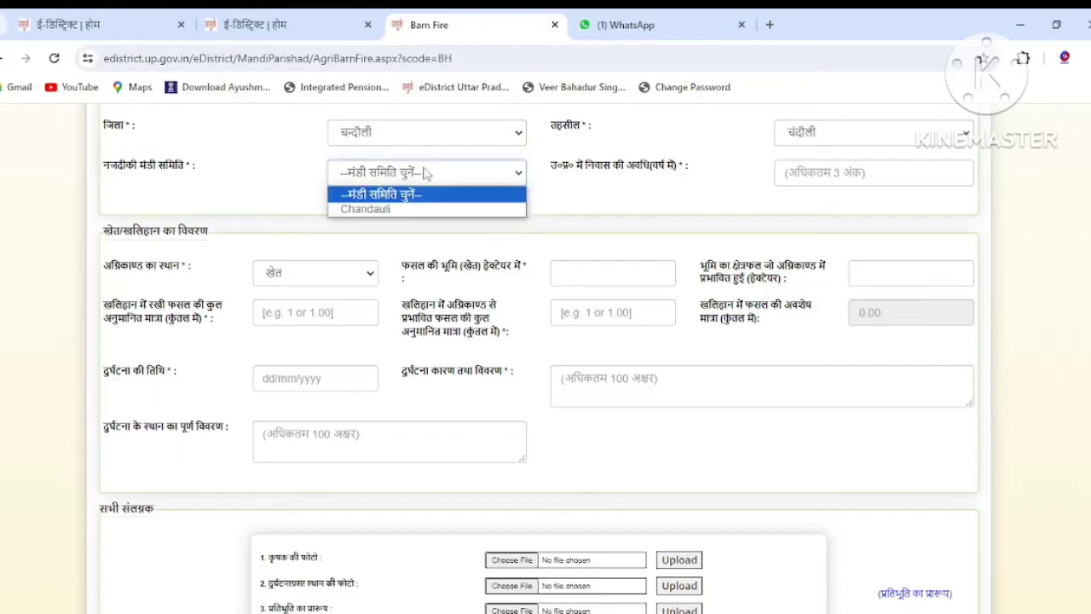
left_click(404, 209)
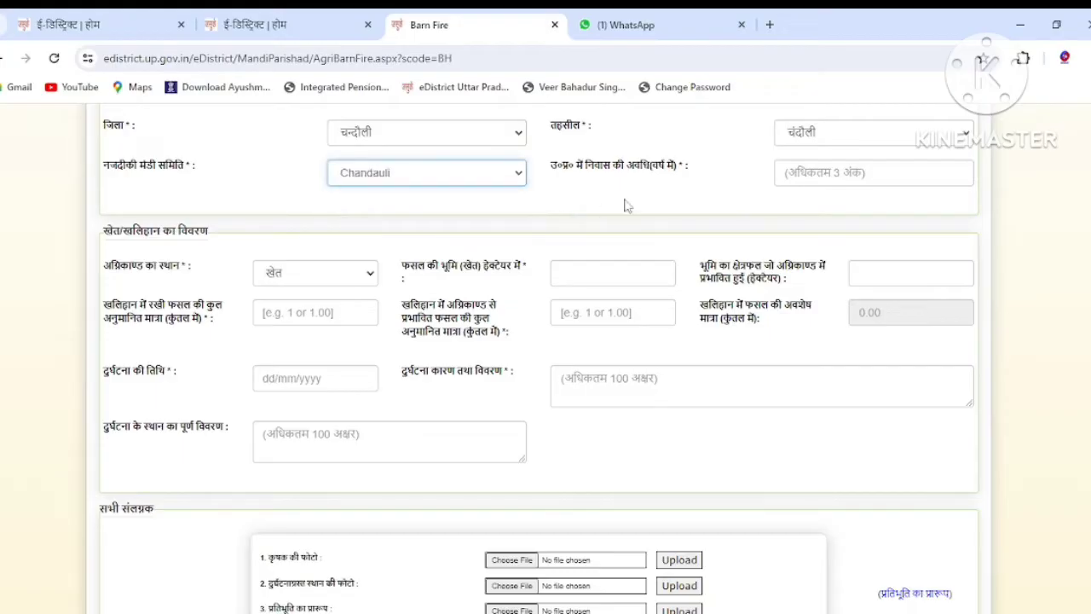
left_click(807, 175)
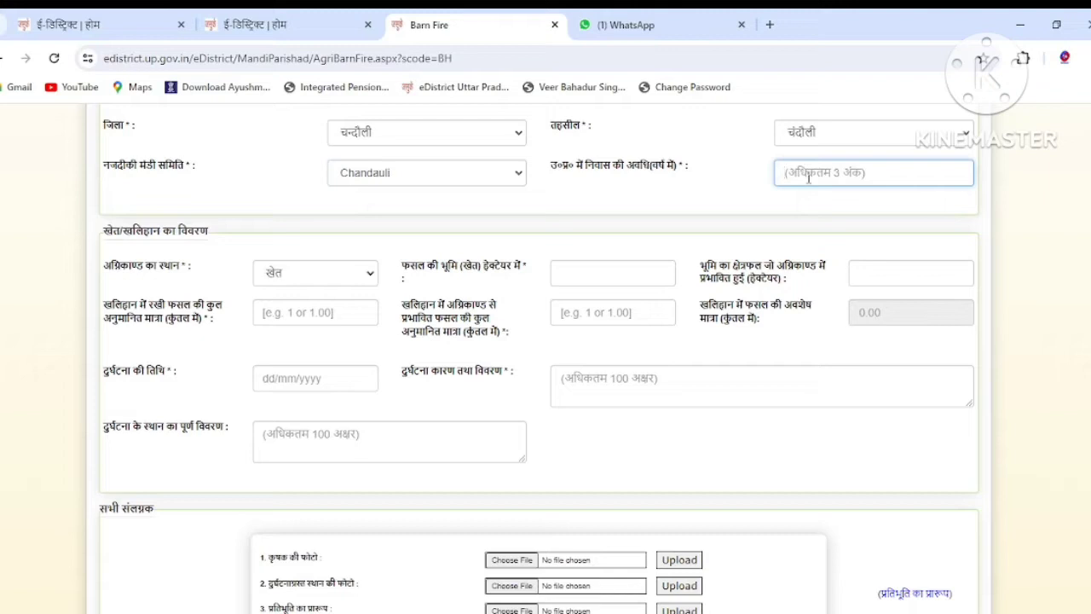
type("83")
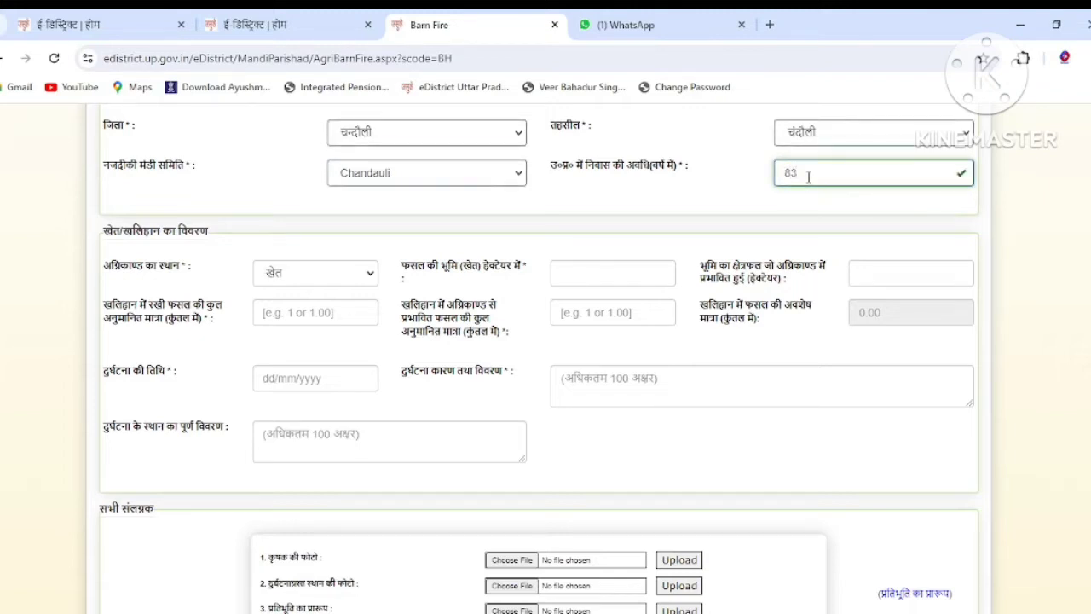
left_click(582, 272)
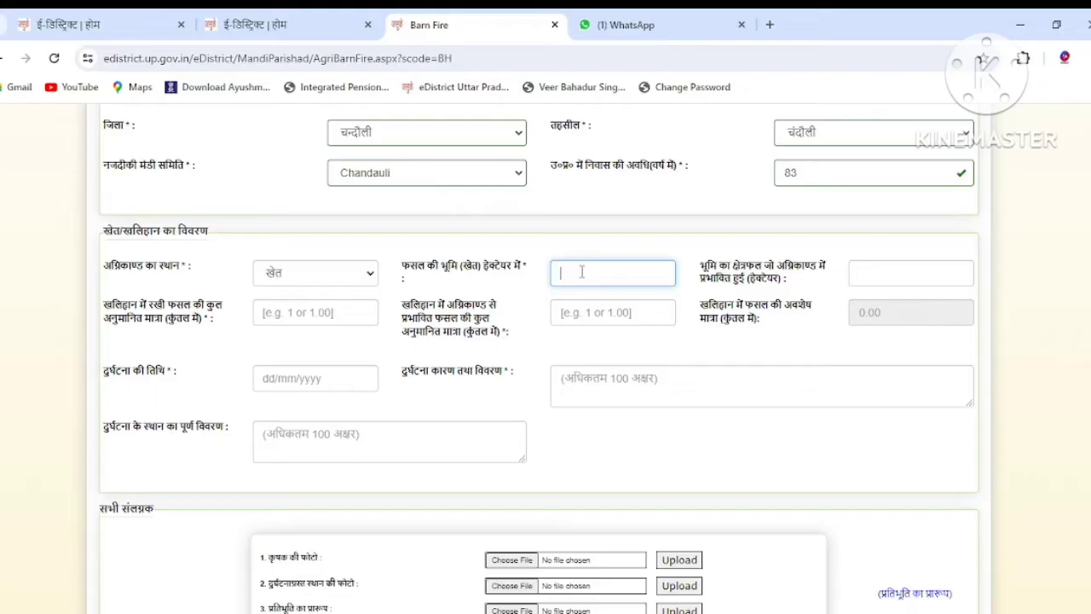
Enter 0.3100 hectares as both the crop-land area and the fire-affected area.
type("0")
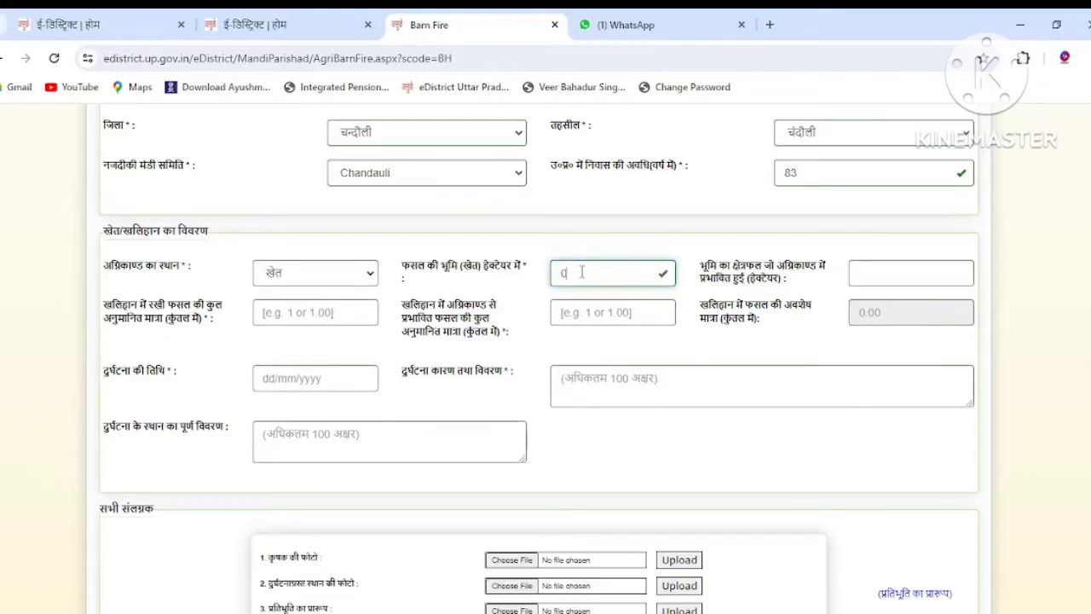
type(".31")
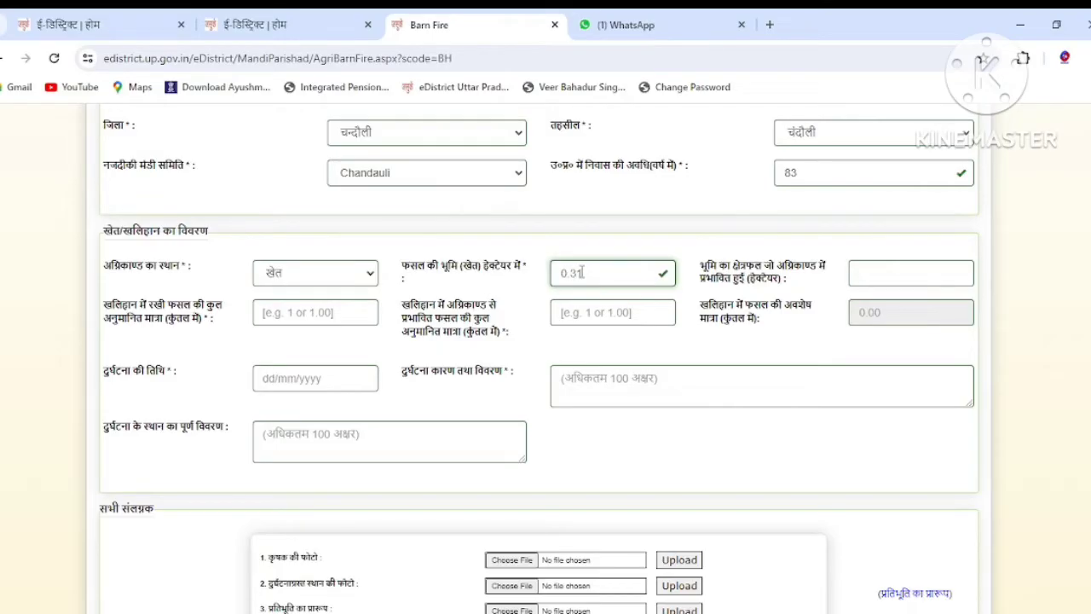
type("00")
left_click(872, 280)
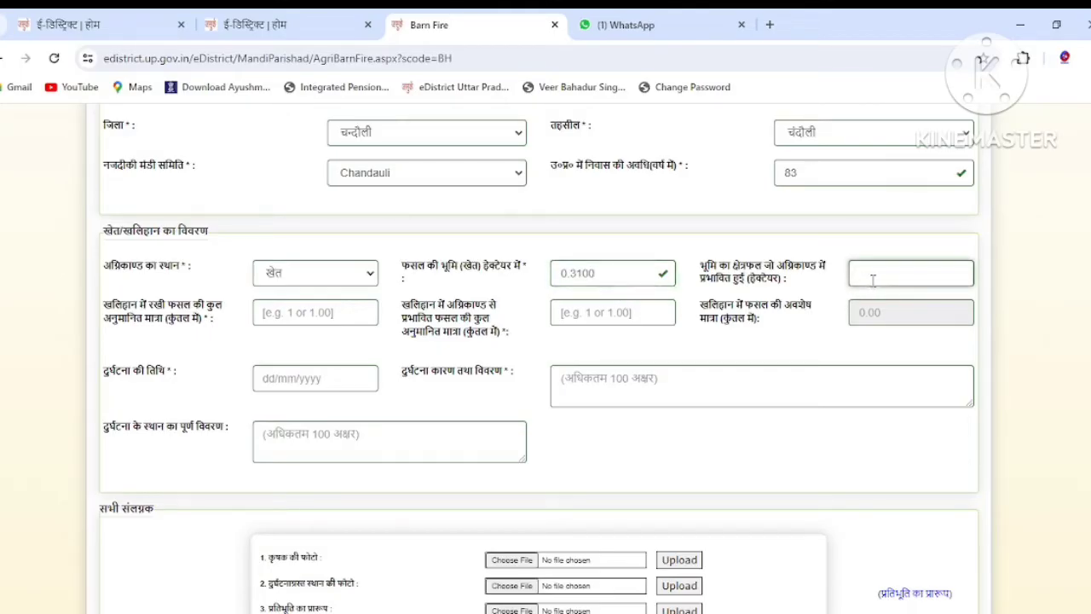
type("0.3100")
Set stored crop and fire-affected crop quantities to 8 quintals each.
left_click(335, 315)
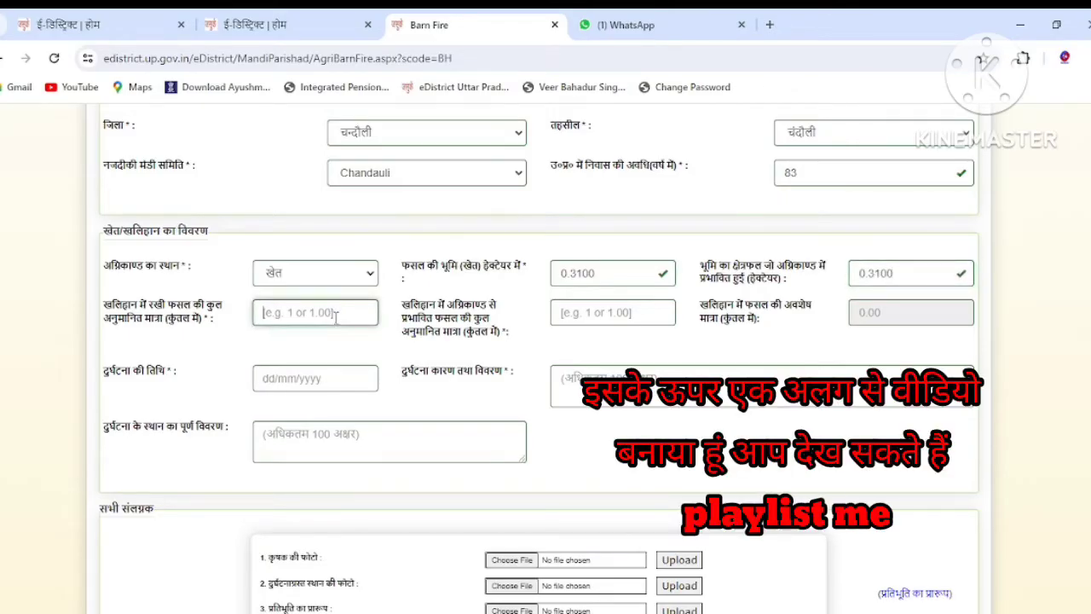
type("7")
left_click(594, 316)
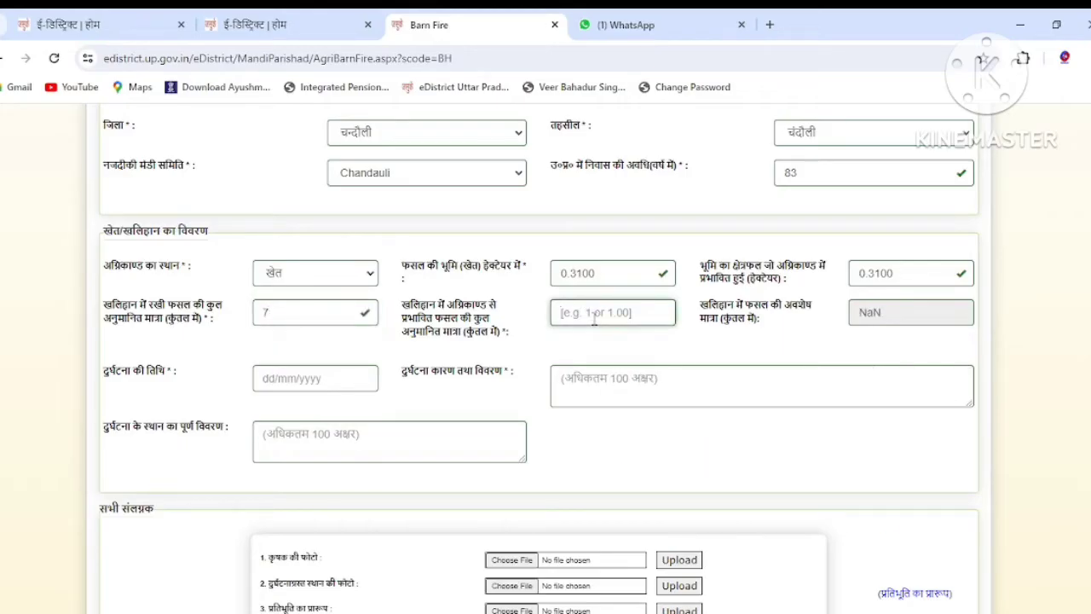
left_click(291, 306)
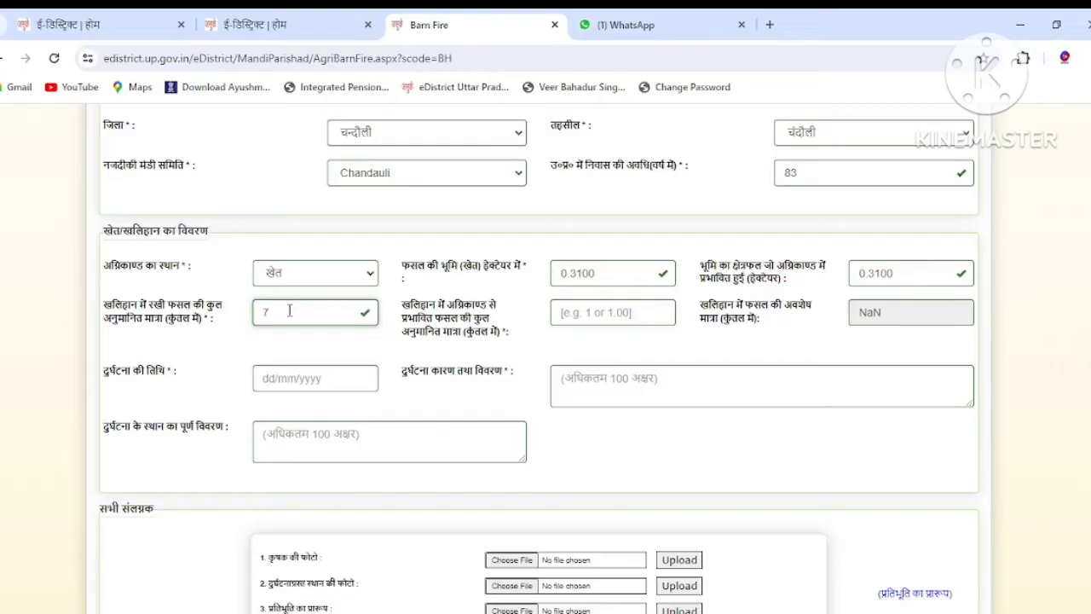
key("BackSpace")
type("8")
left_click(584, 314)
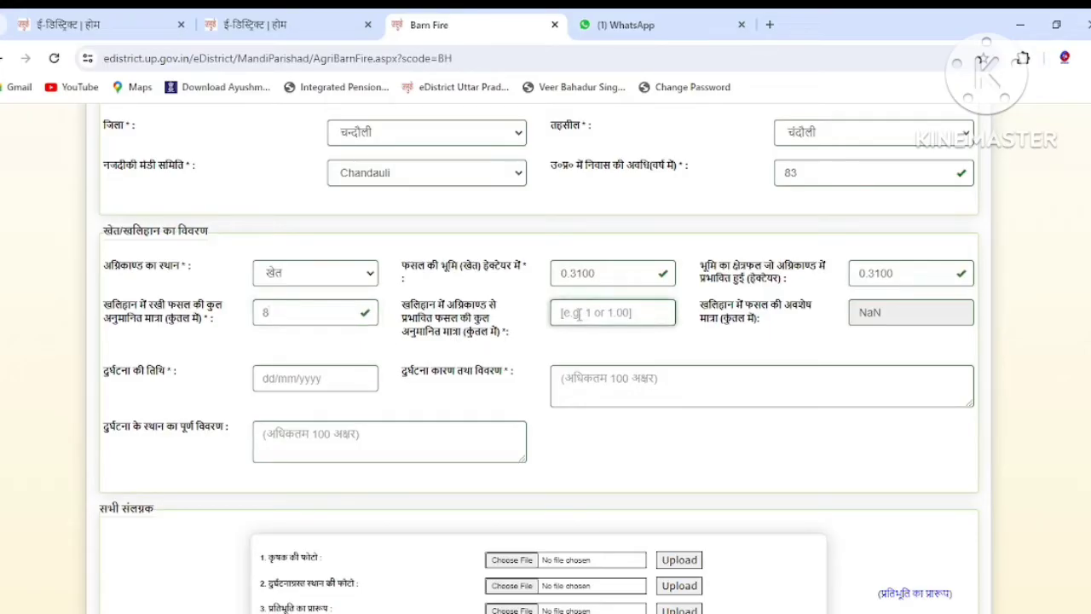
type("8")
scroll(558, 341, "down", 1)
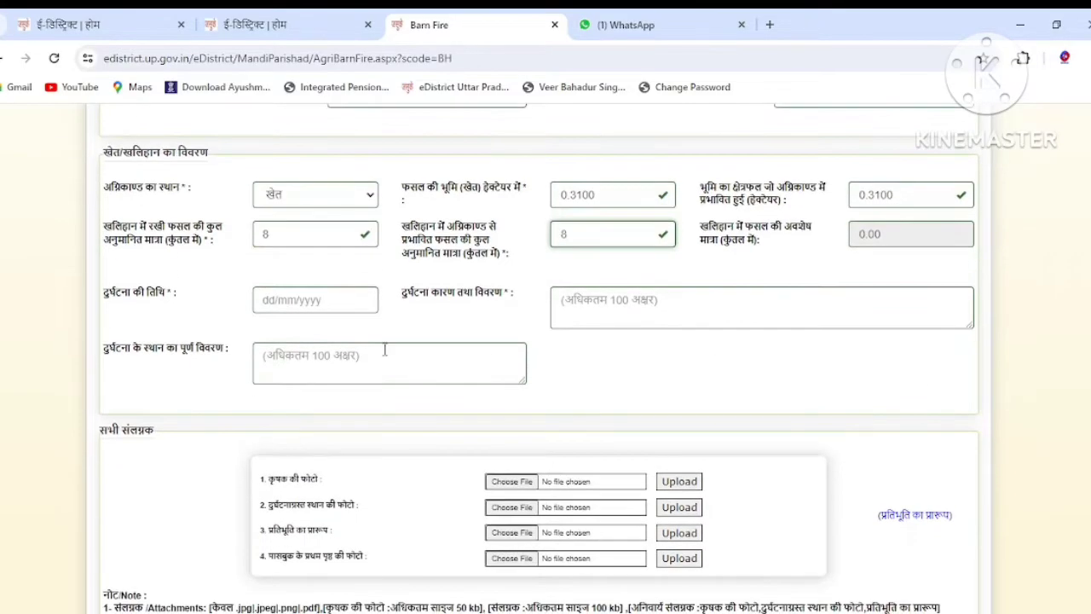
left_click(350, 304)
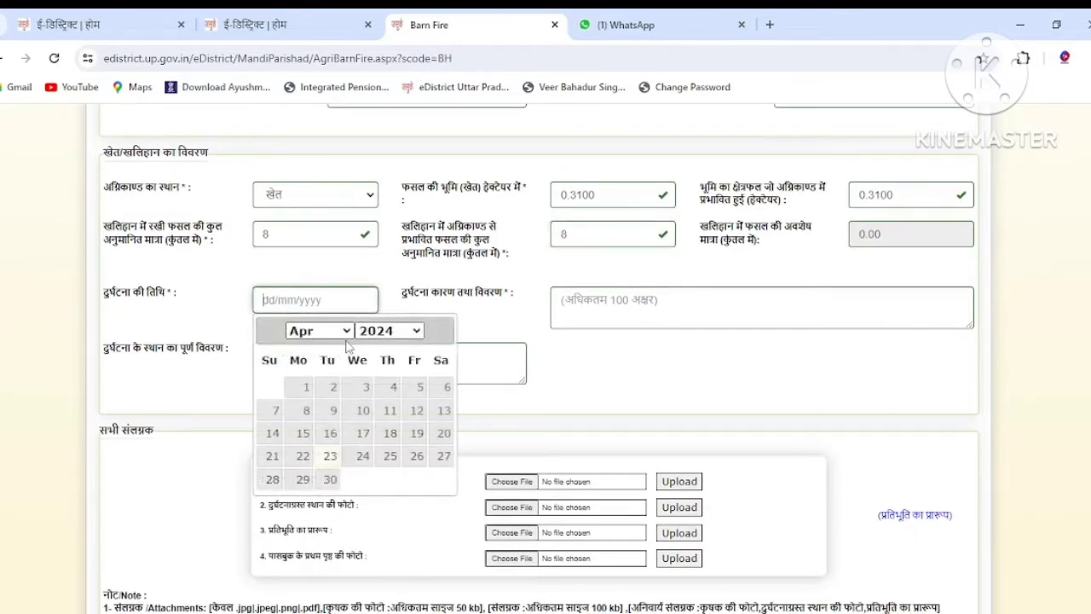
Set the incident date to 17/04/2024 and switch Google Input Tools to Hindi.
left_click(362, 433)
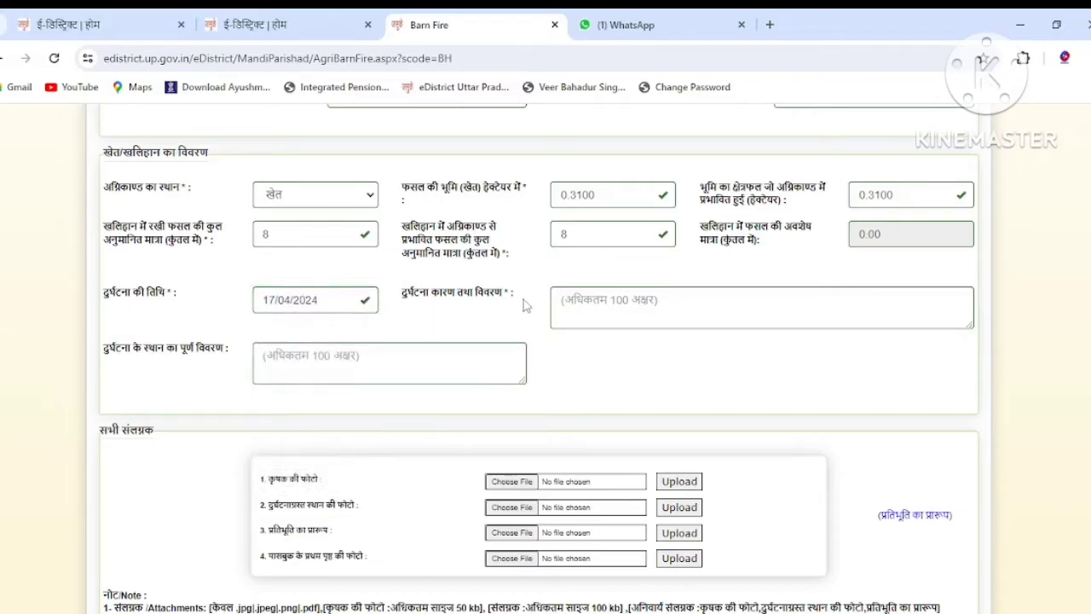
left_click(578, 300)
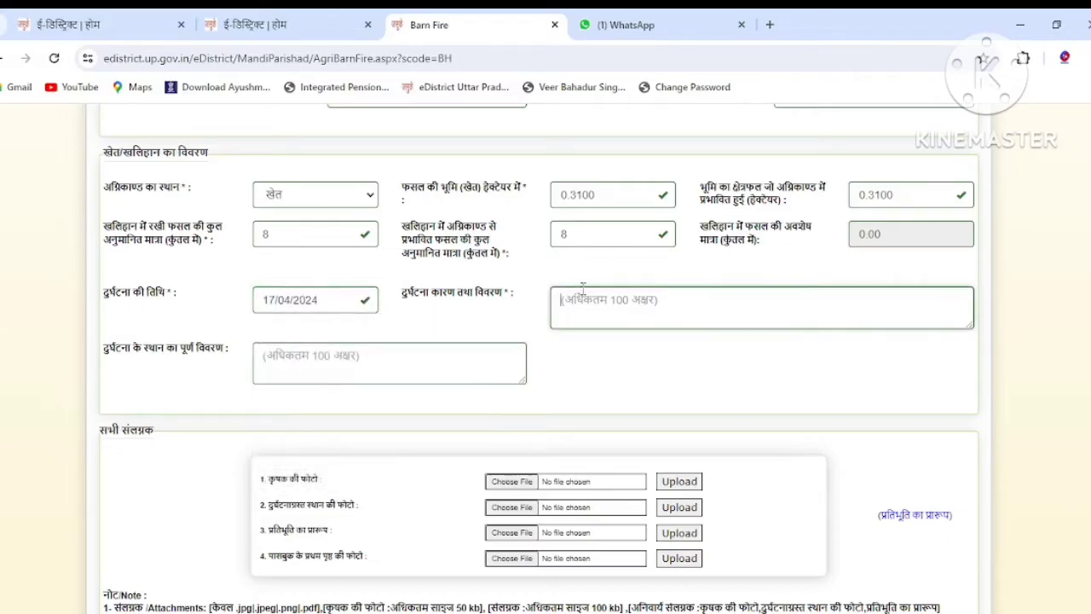
left_click(1022, 59)
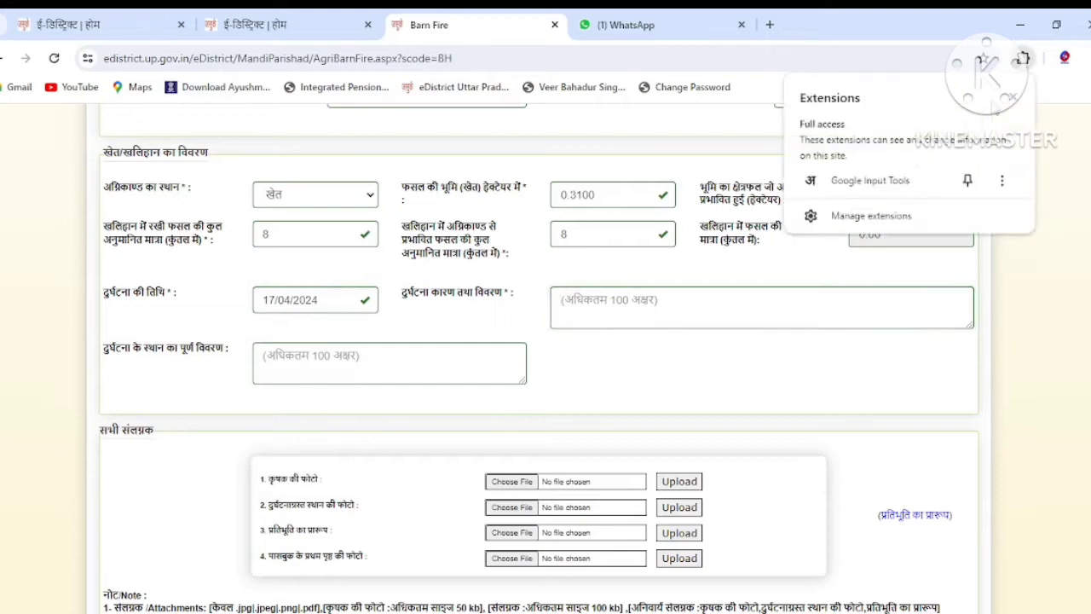
left_click(871, 182)
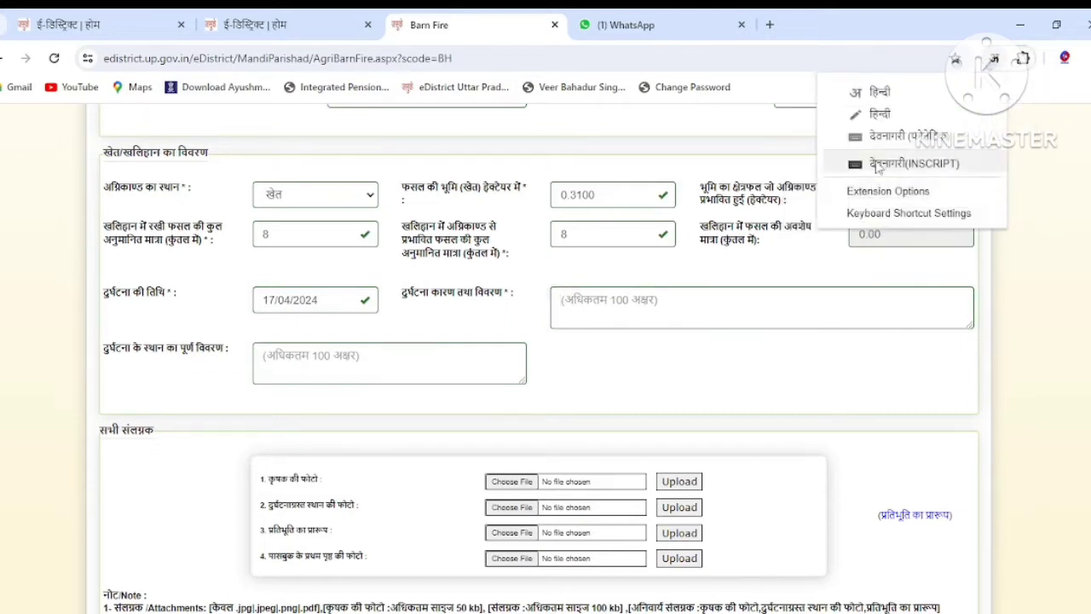
left_click(883, 92)
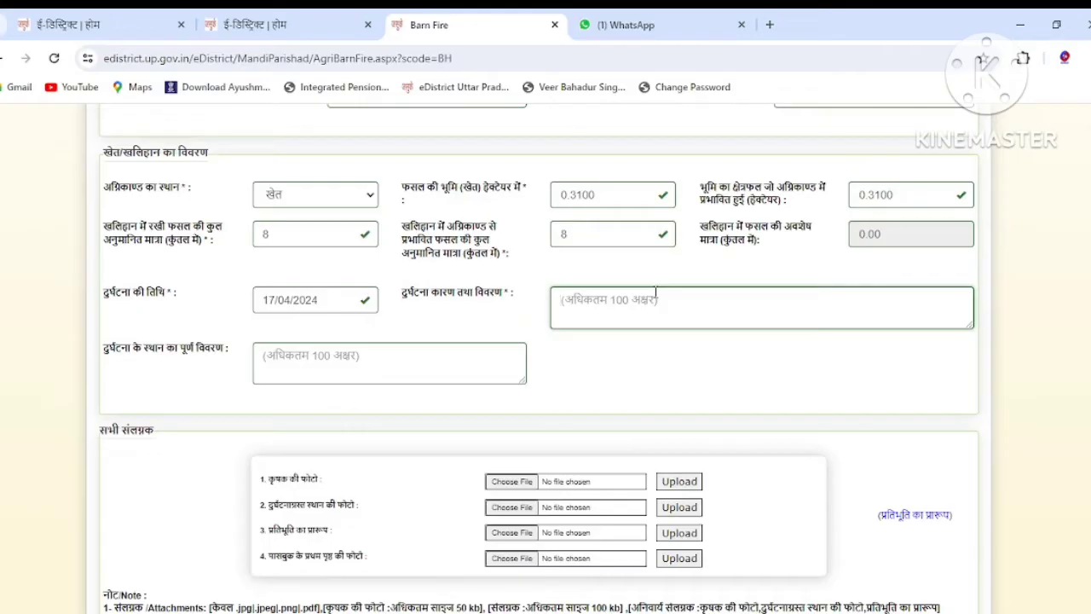
Write the cause 'अज्ञात कारण से' and the place description 'ओयरचक'.
type("A")
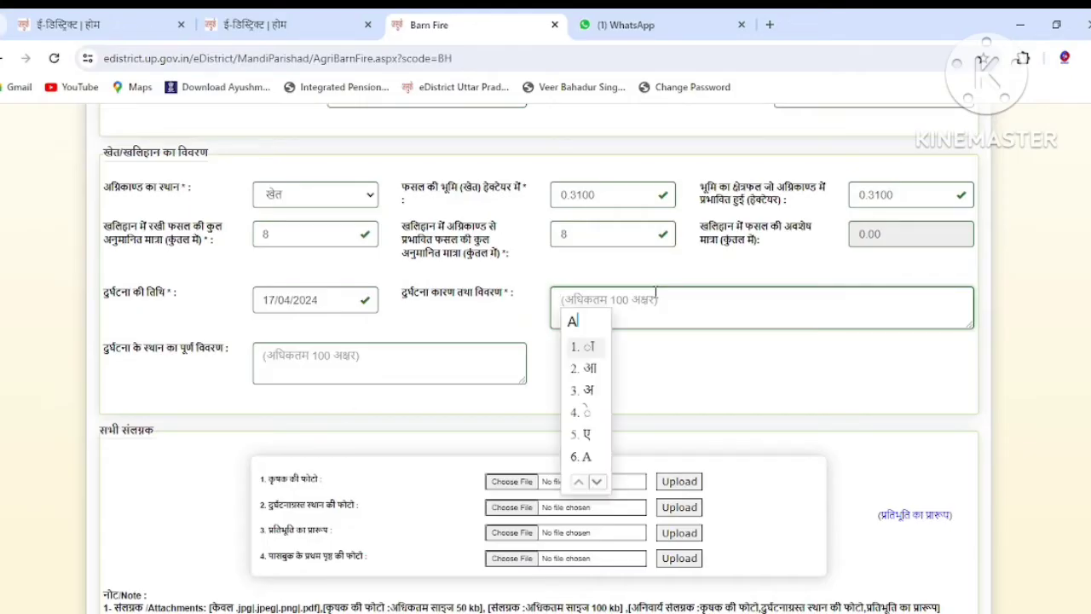
type("GYAT")
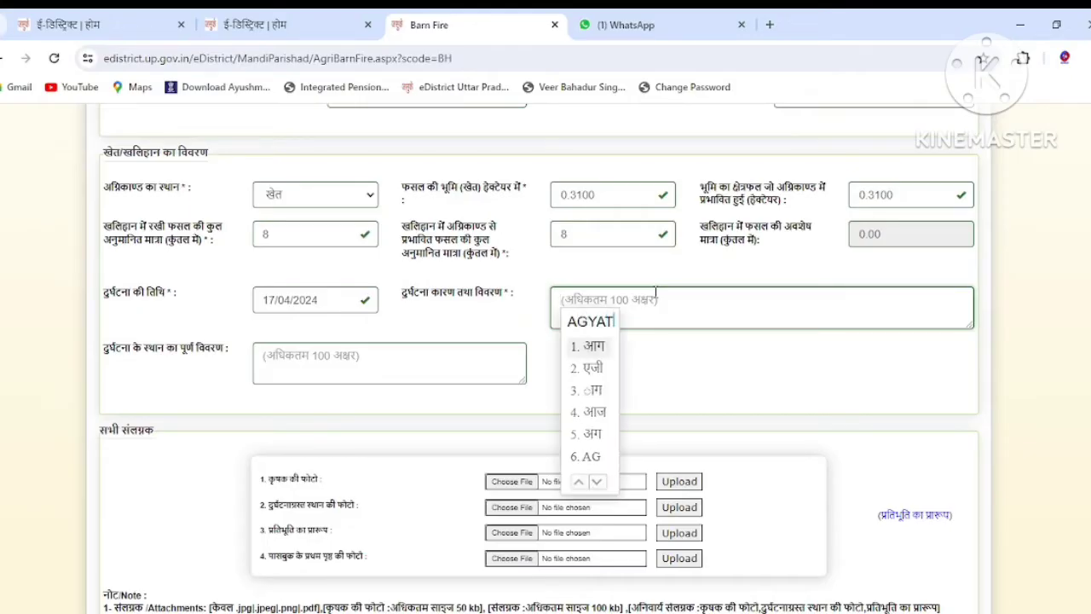
key("space")
type("KARAN")
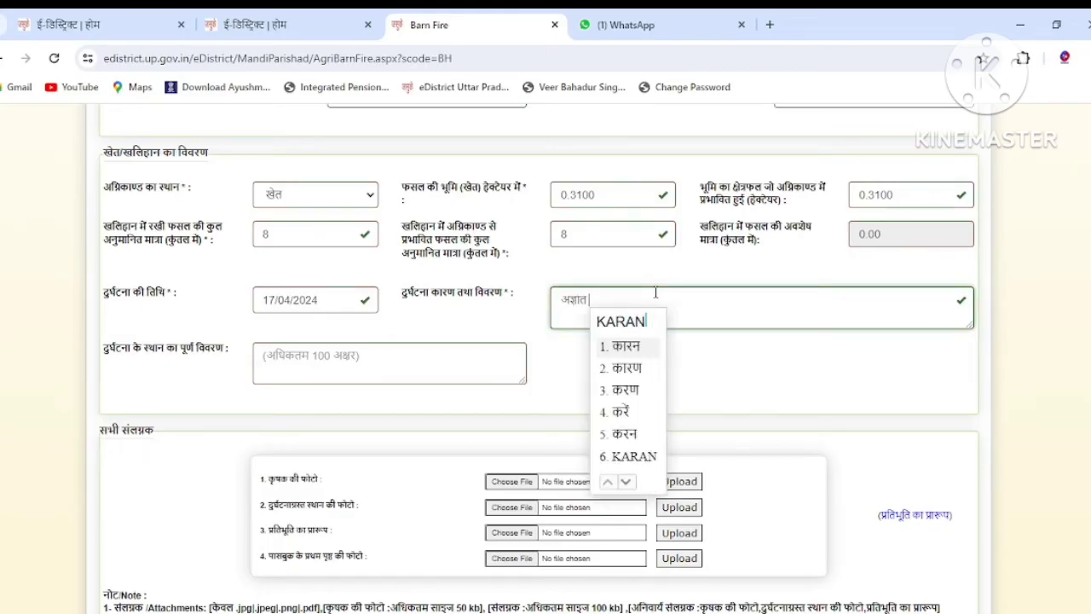
key("space")
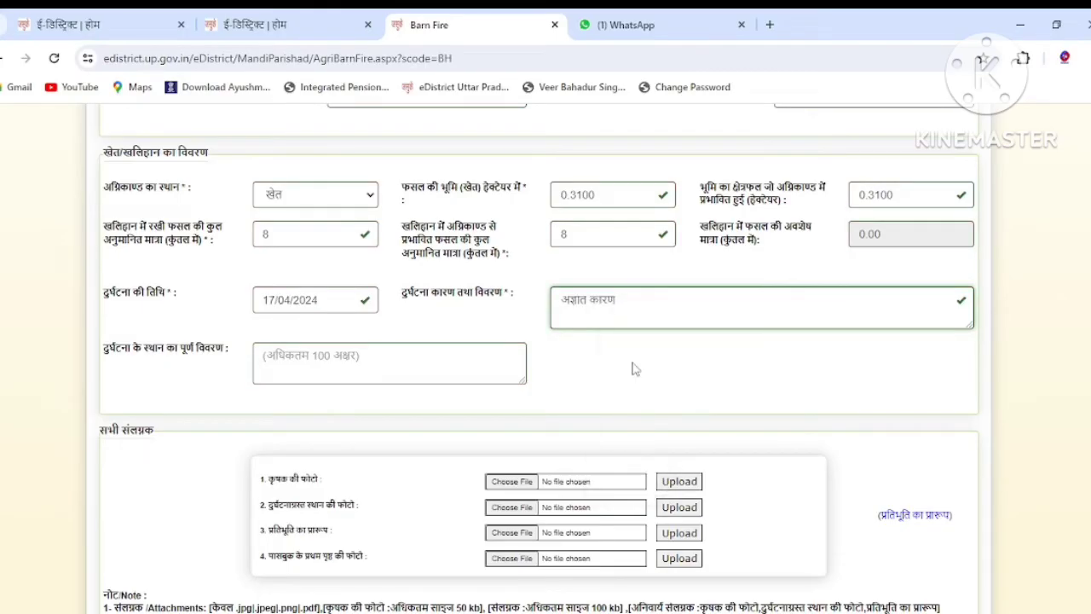
type("se")
key("space")
left_click(421, 360)
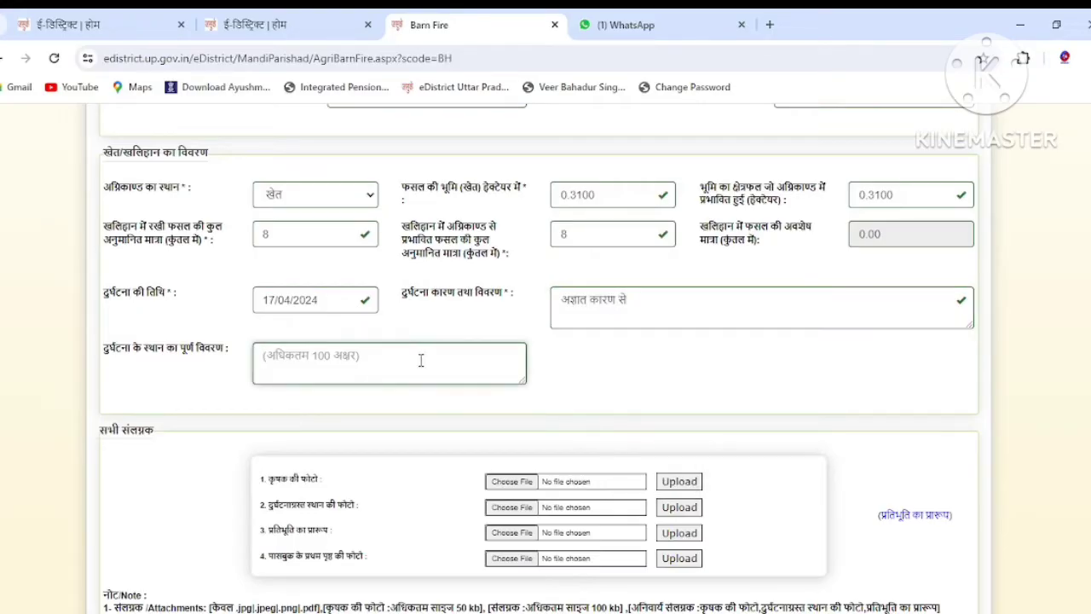
type("OY")
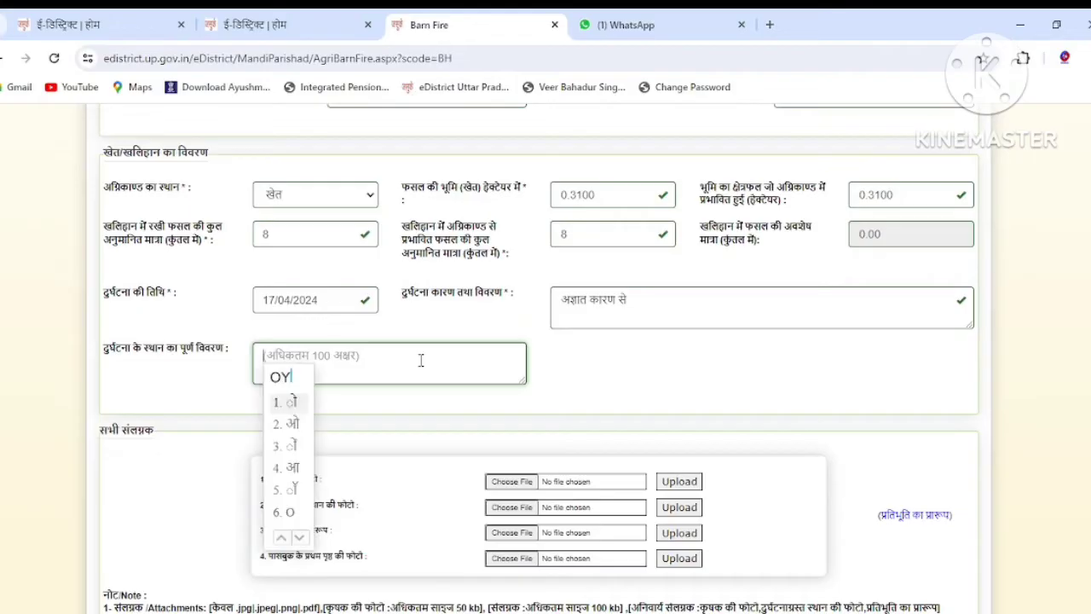
type("ARA")
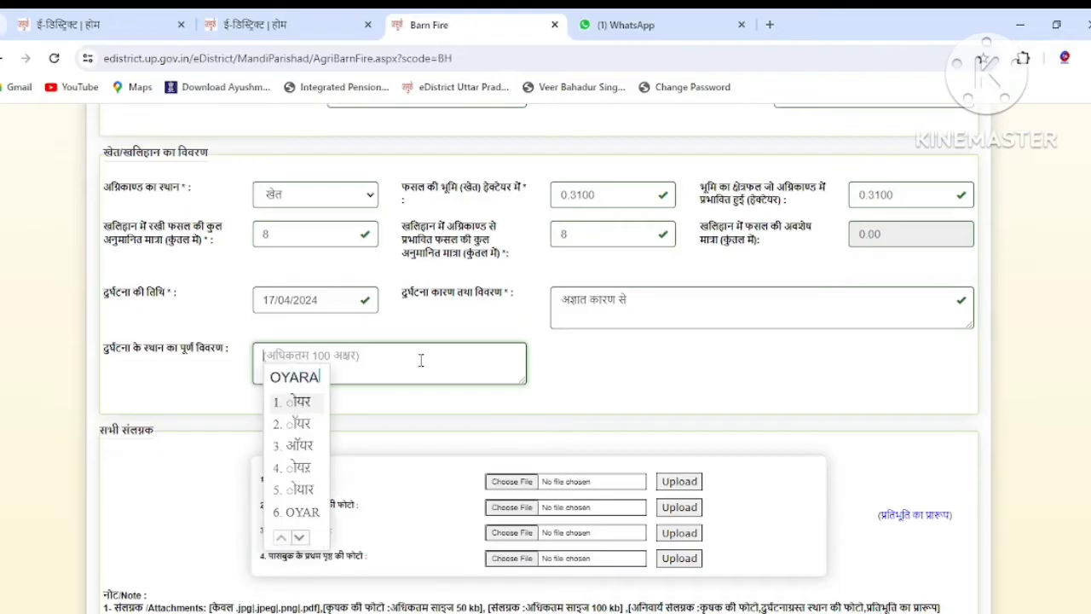
type("CHAK")
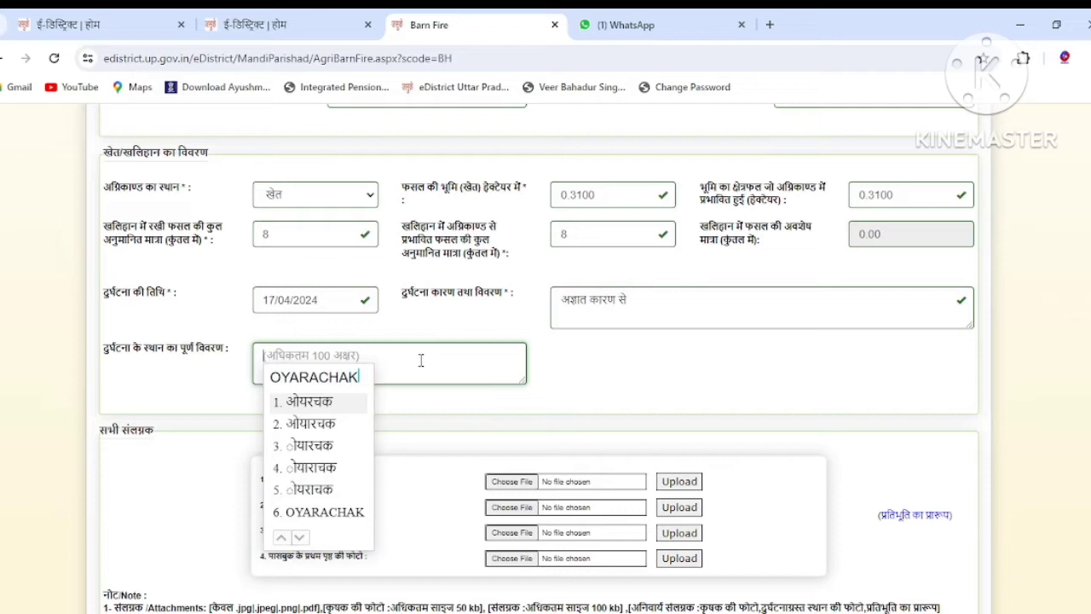
key("space")
scroll(477, 375, "down", 1)
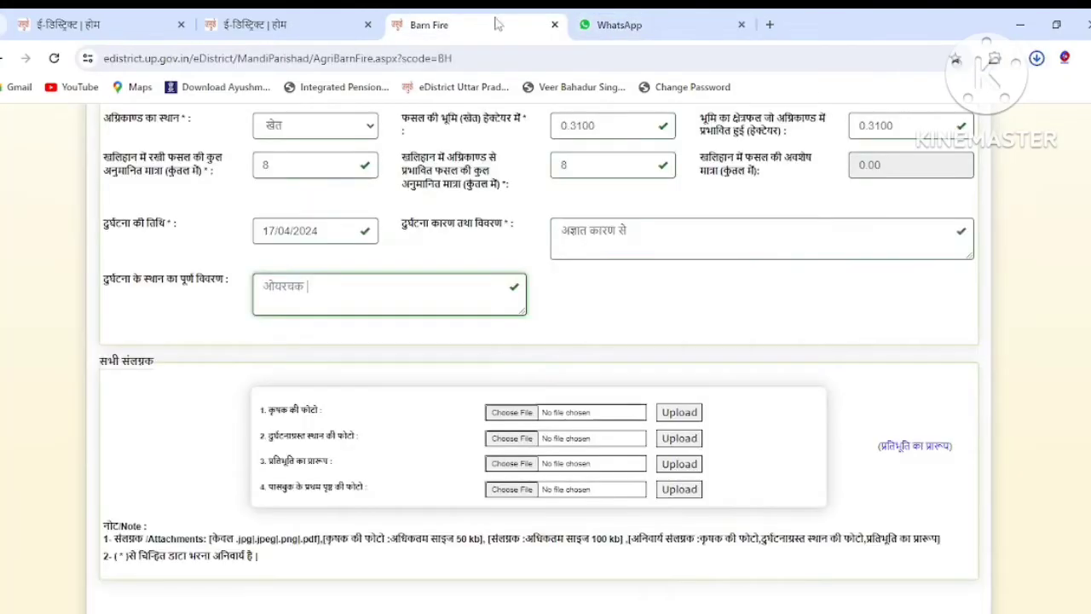
Upload WhatsApp images as the farmer's photo, incident-site photo and surety form attachment.
left_click(503, 410)
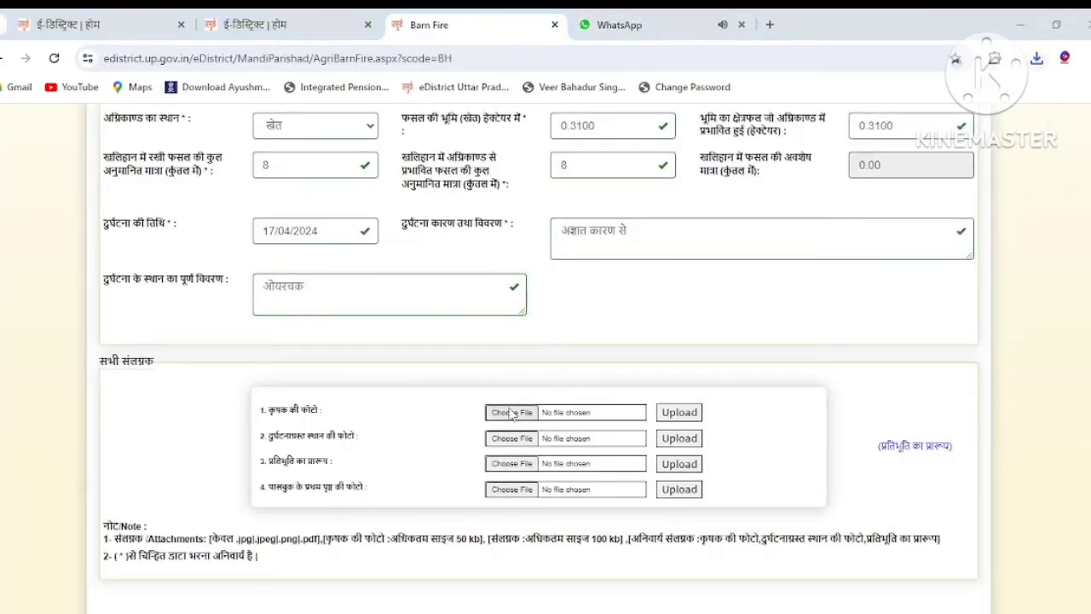
left_click(510, 414)
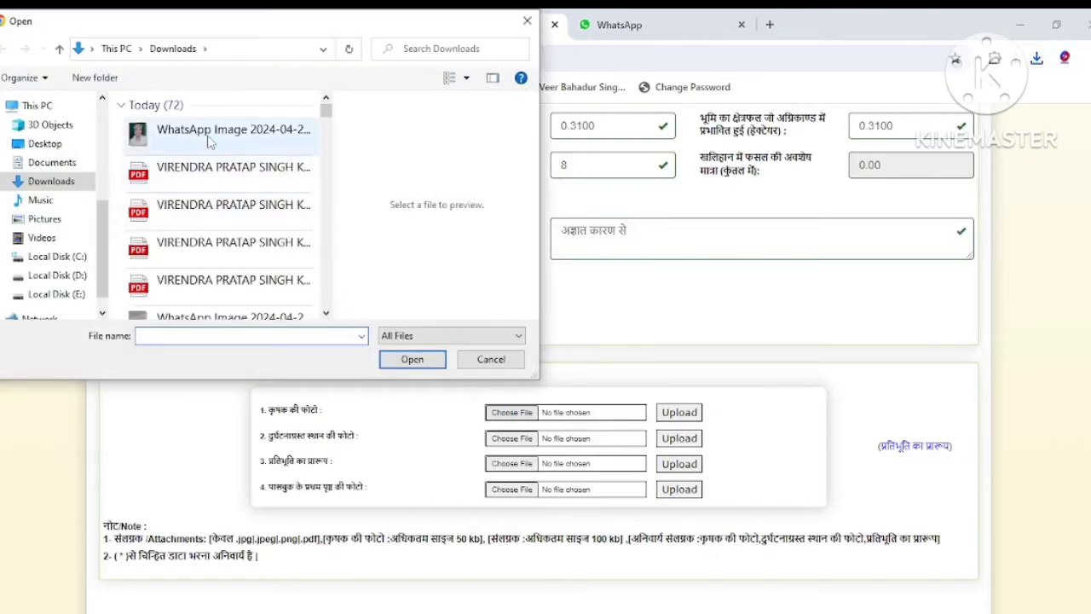
double_click(210, 141)
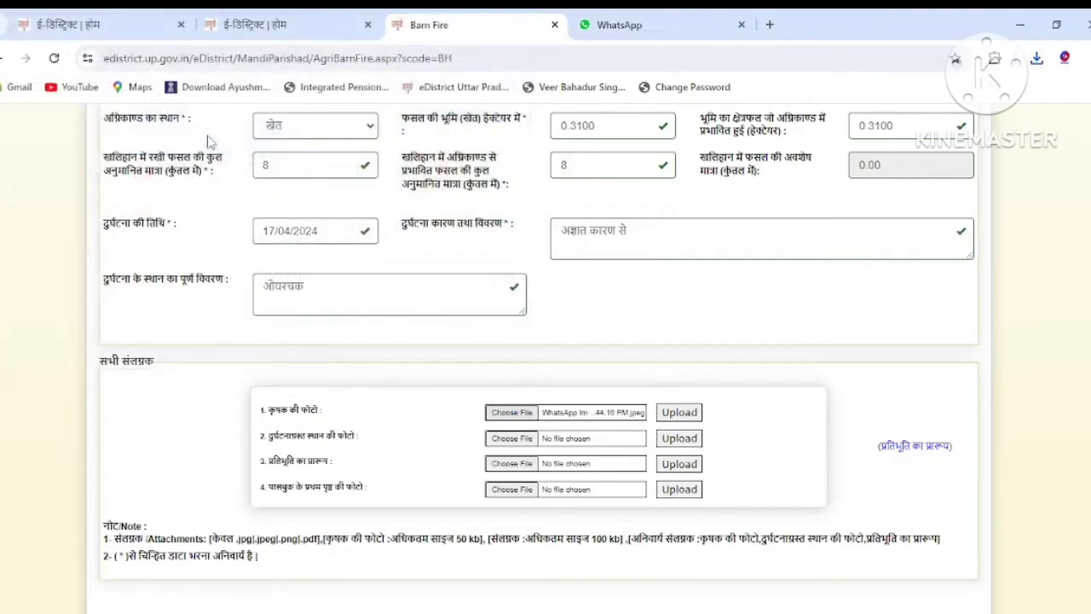
left_click(667, 415)
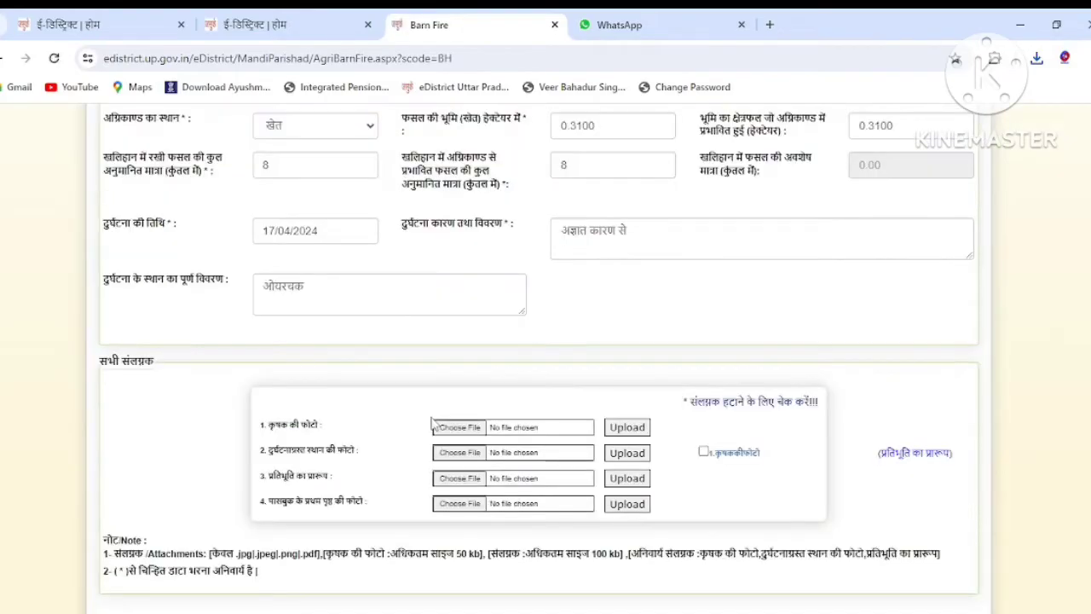
left_click(453, 460)
scroll(241, 220, "down", 3)
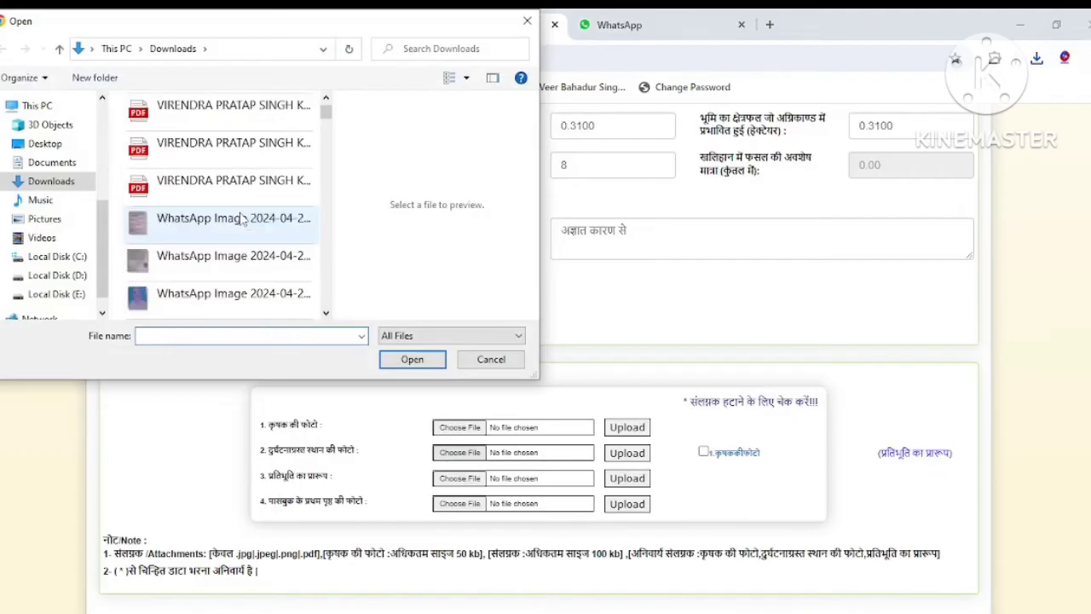
double_click(211, 302)
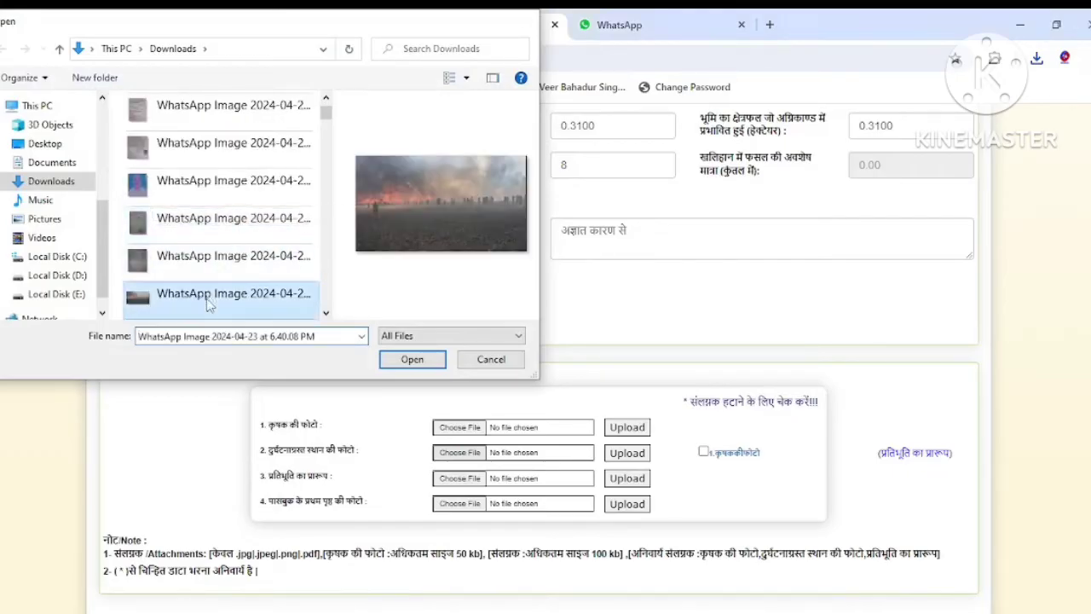
left_click(624, 456)
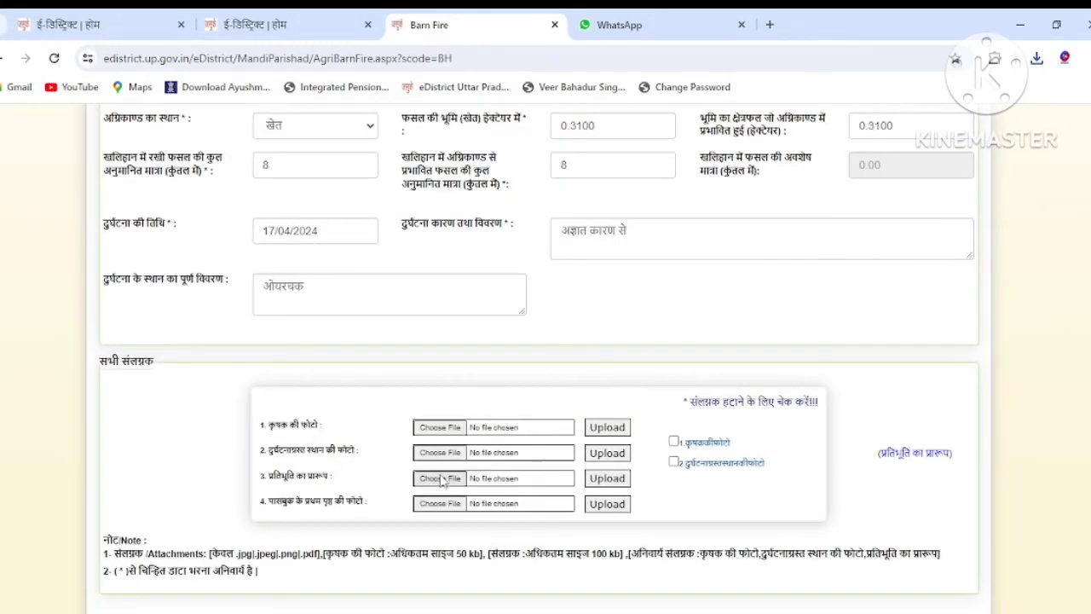
left_click(440, 478)
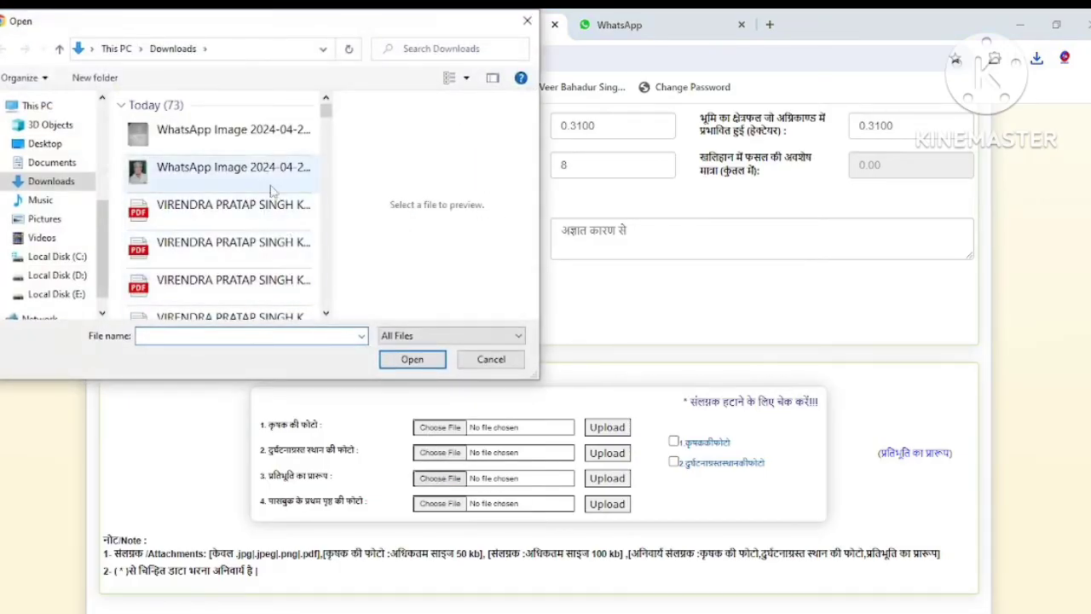
double_click(256, 134)
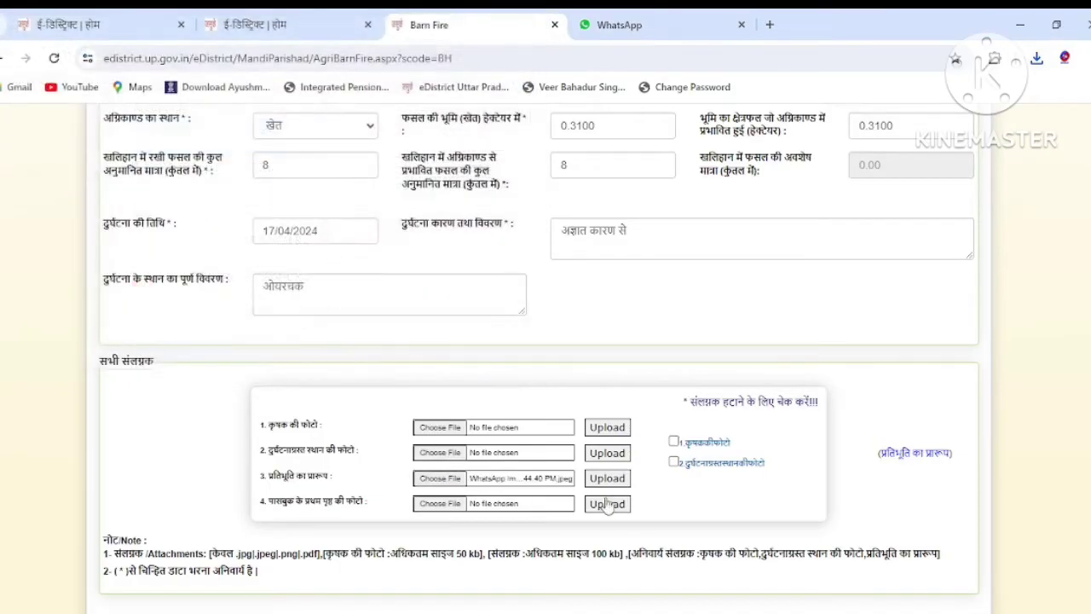
left_click(609, 480)
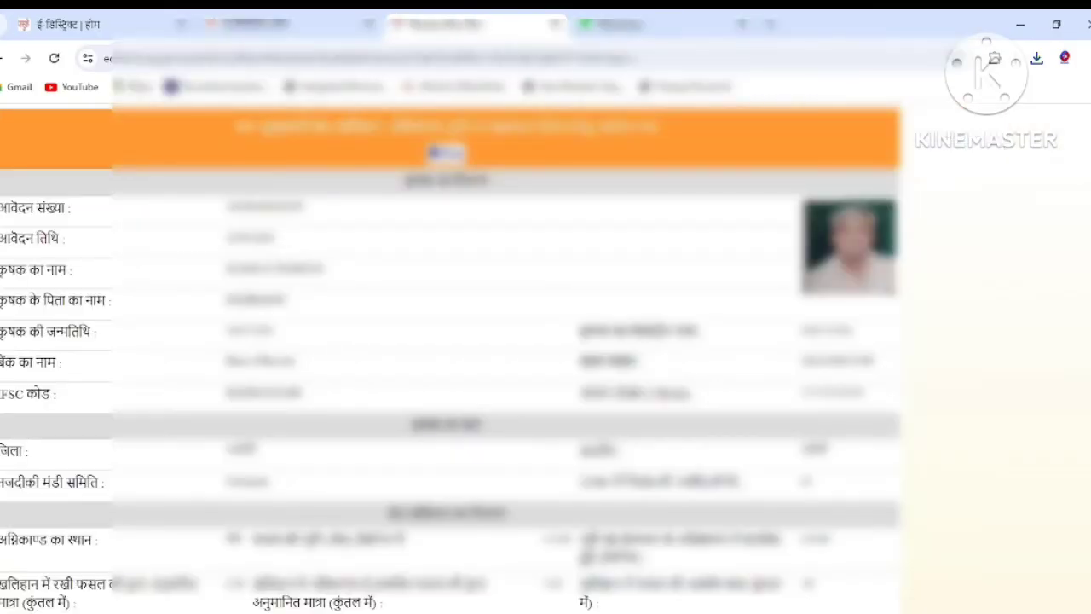
Reopen the saved application for editing with '--आवेदन संशोधित करें--'.
scroll(559, 583, "down", 3)
scroll(559, 583, "up", 3)
scroll(706, 388, "down", 3)
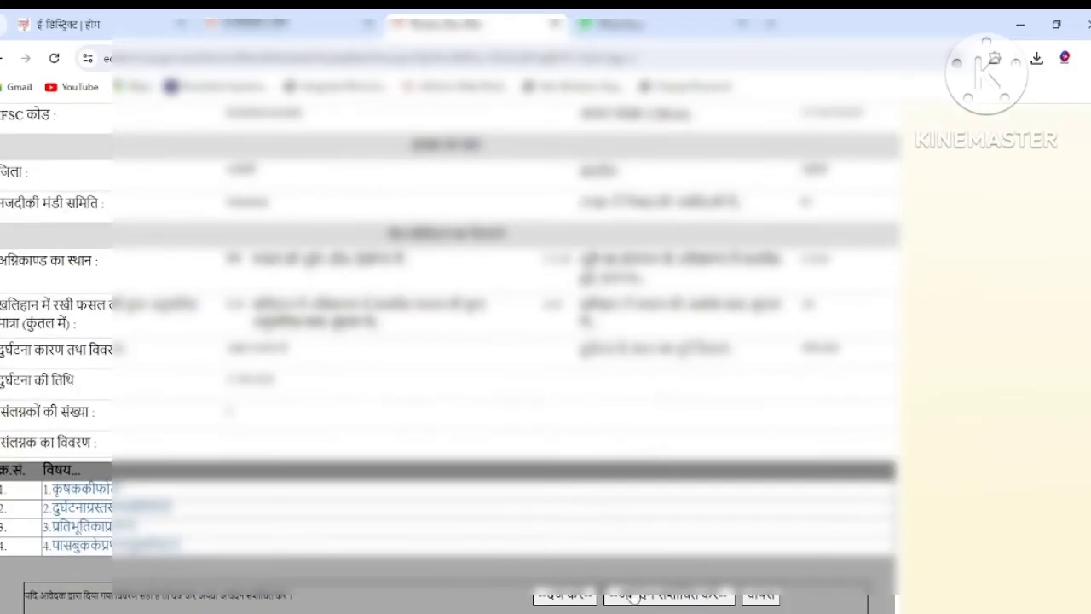
left_click(673, 599)
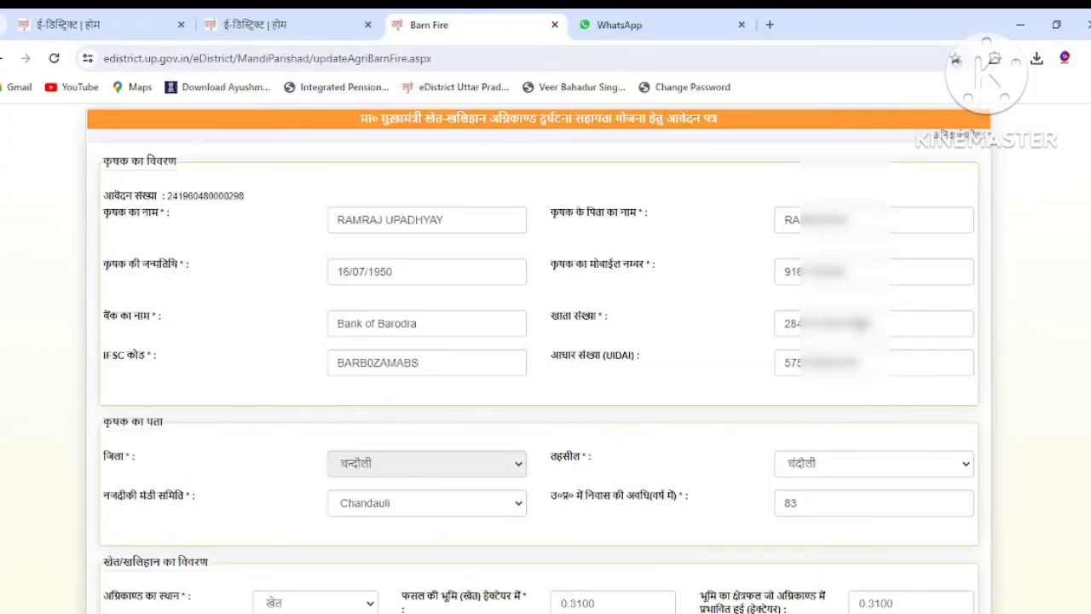
Replace the last digit of the bank account number with the correct digits and resubmit.
left_click(863, 324)
key("BackSpace")
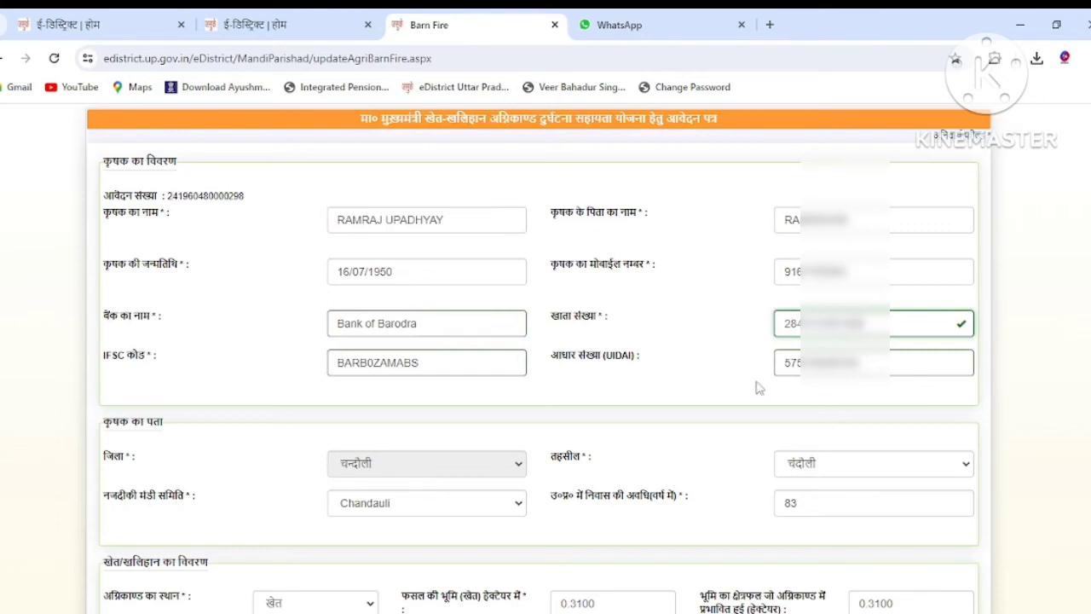
type("88")
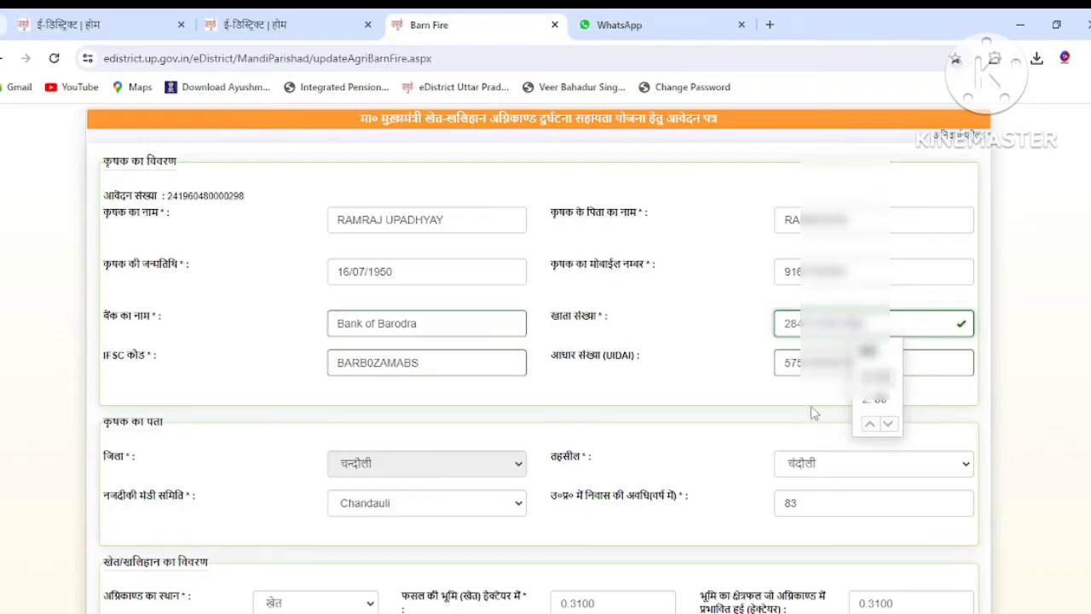
left_click(881, 406)
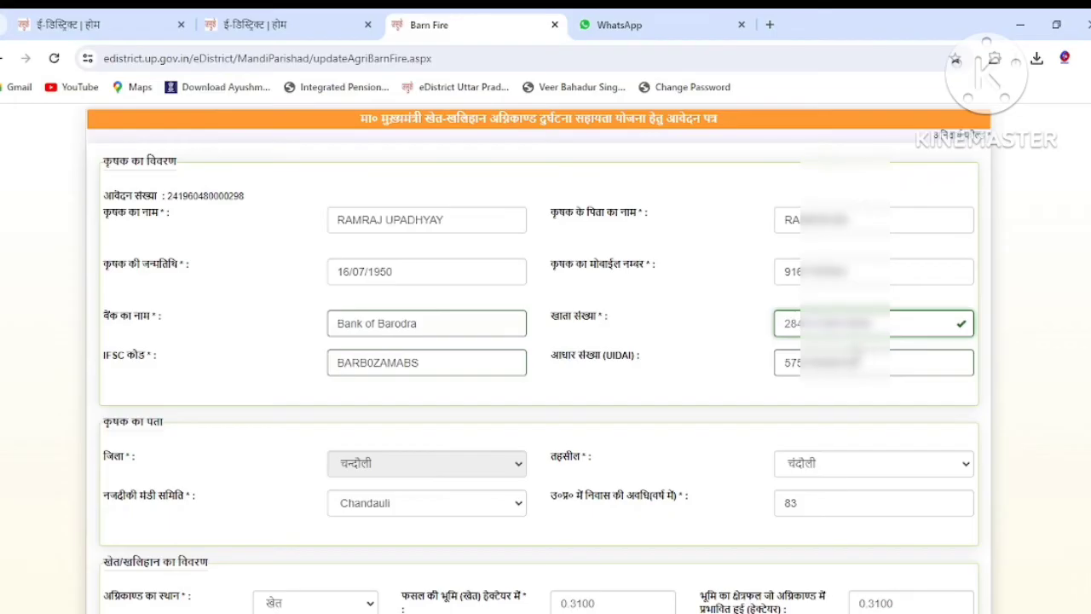
scroll(818, 469, "down", 2)
scroll(810, 496, "down", 4)
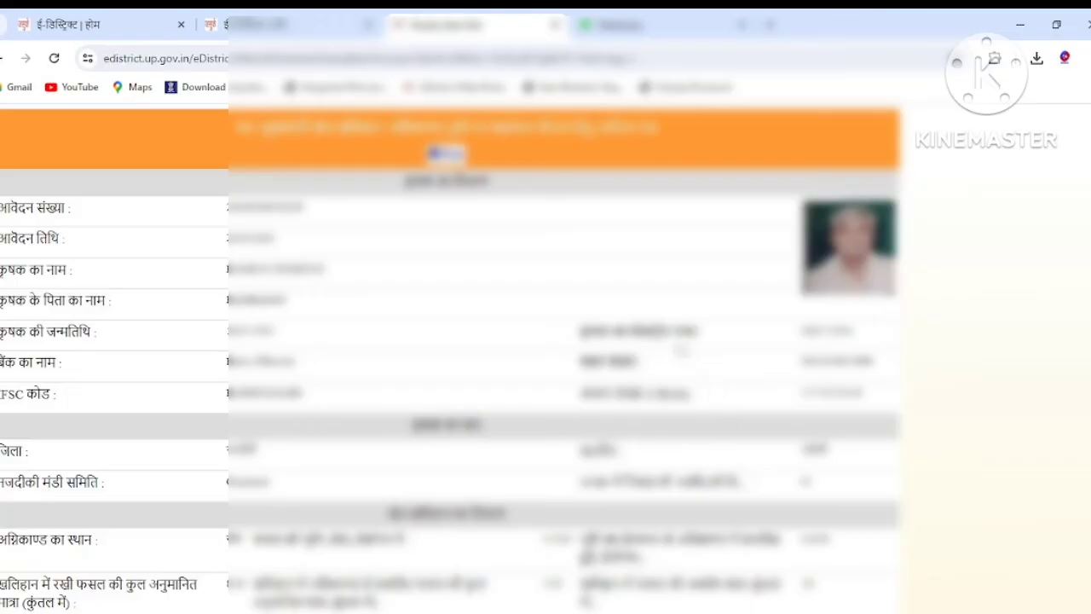
Print the review page to the PDF 'Display Barn Fire' in Downloads, then open a new tab.
scroll(682, 350, "down", 3)
scroll(675, 396, "up", 3)
scroll(675, 397, "down", 3)
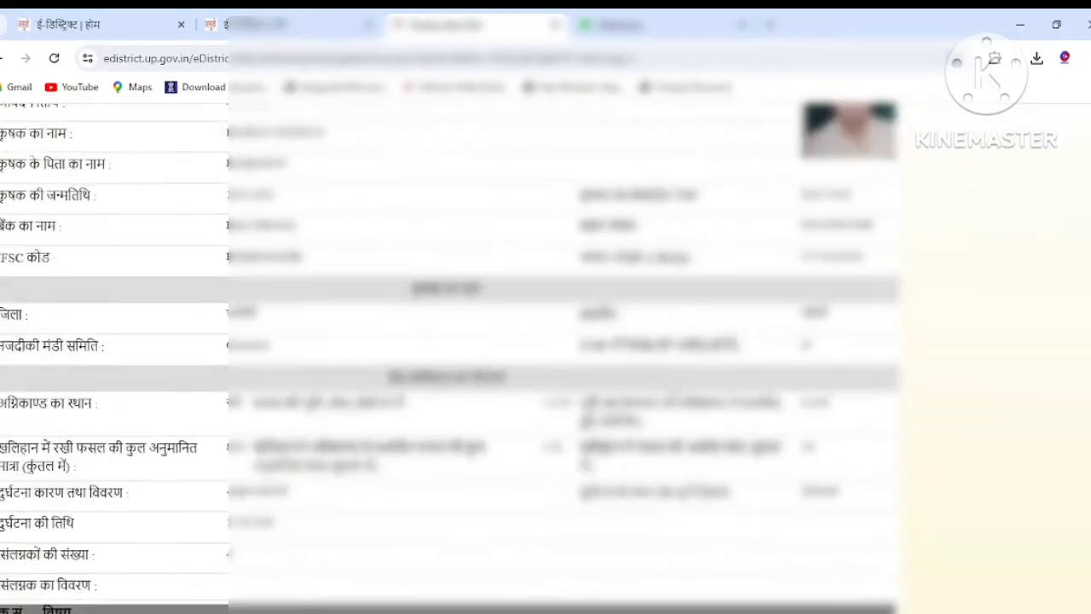
scroll(673, 396, "up", 3)
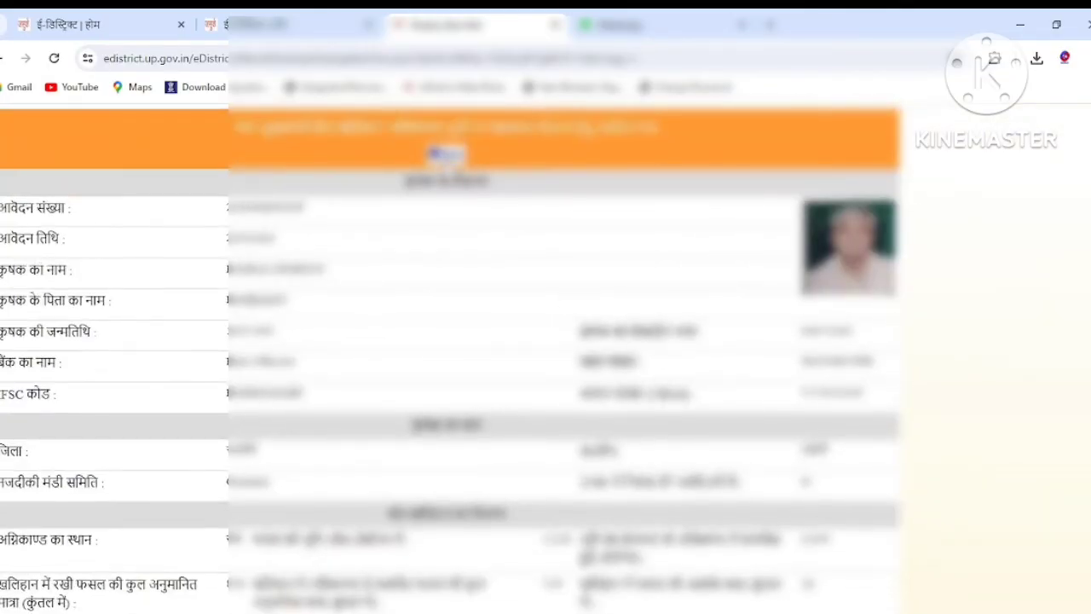
left_click(445, 154)
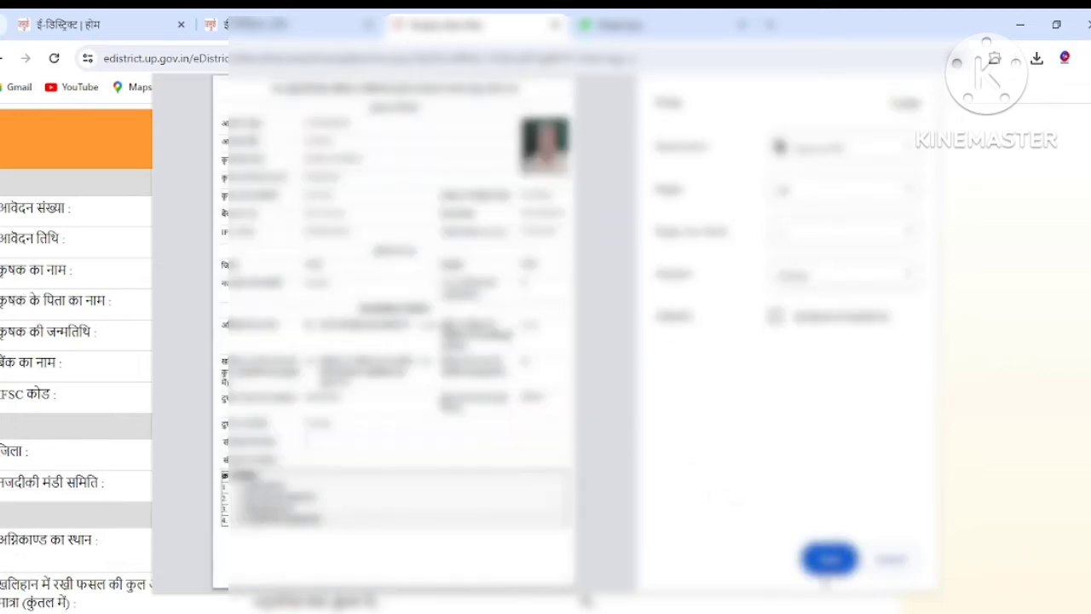
left_click(829, 558)
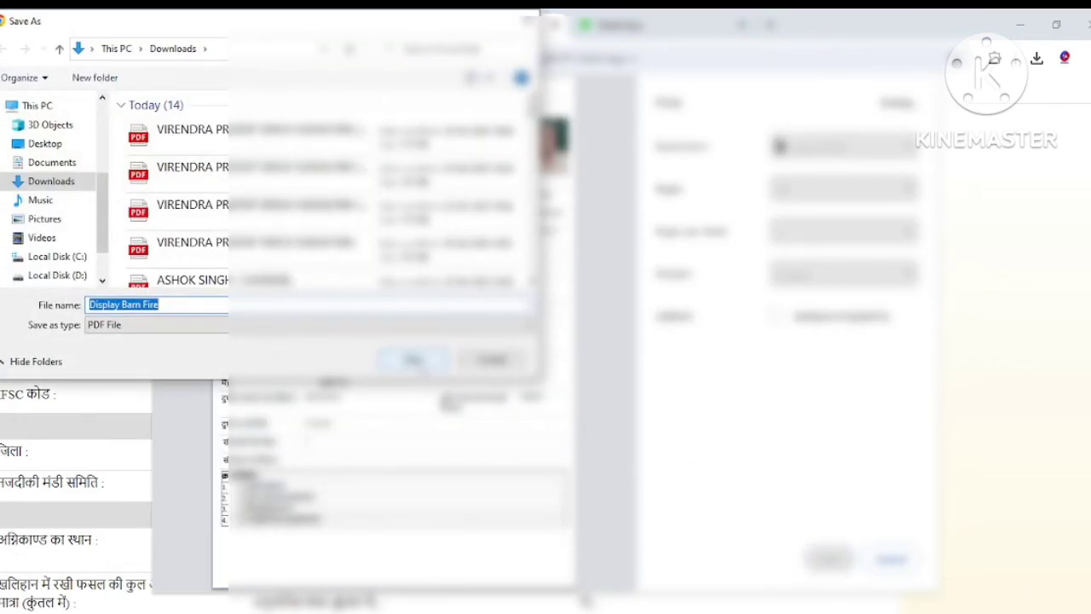
left_click(414, 361)
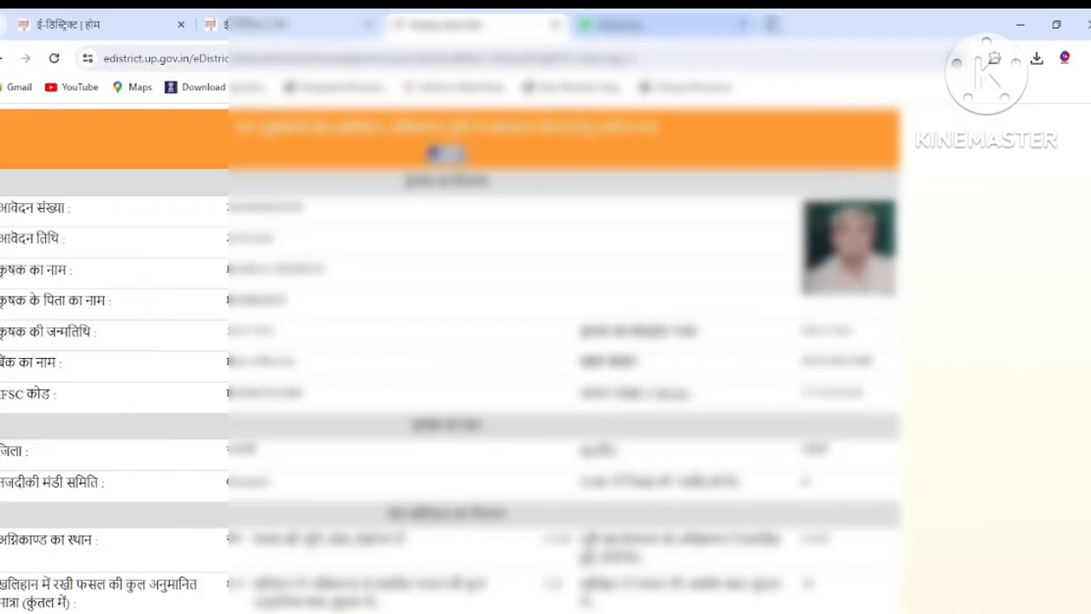
left_click(771, 23)
left_click(512, 349)
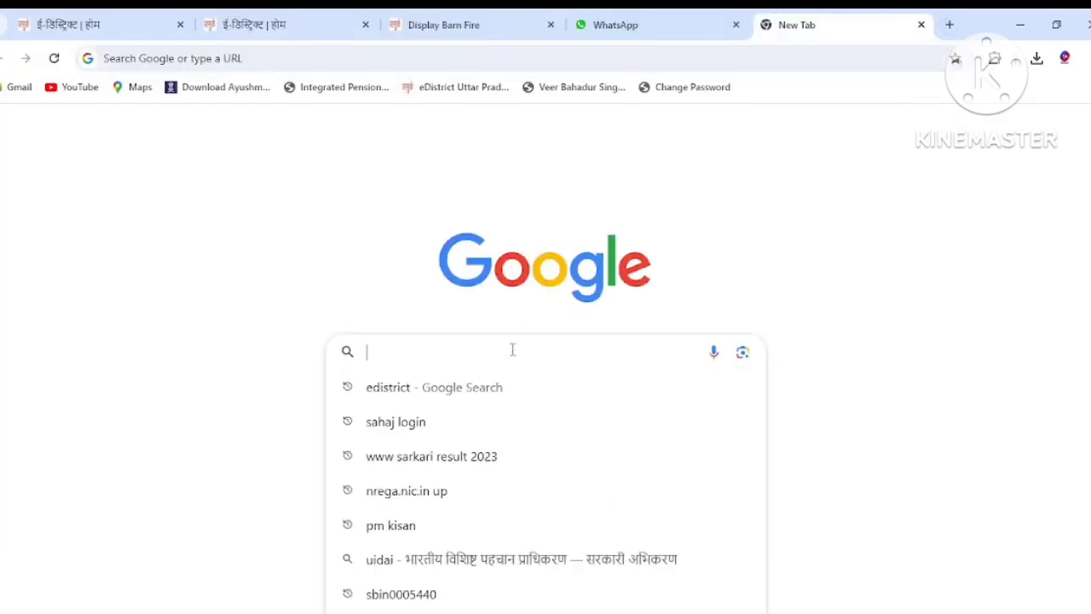
Open the Sahaj Retail portal from the 'sahaj login' search, close its services popup, then return to Display Barn Fire.
left_click(440, 425)
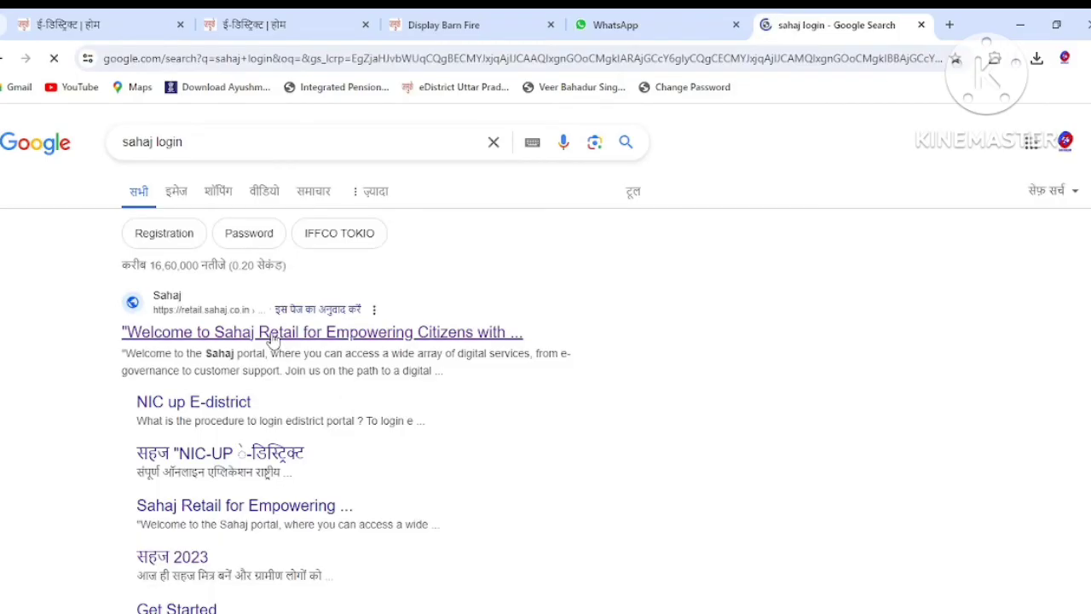
left_click(273, 338)
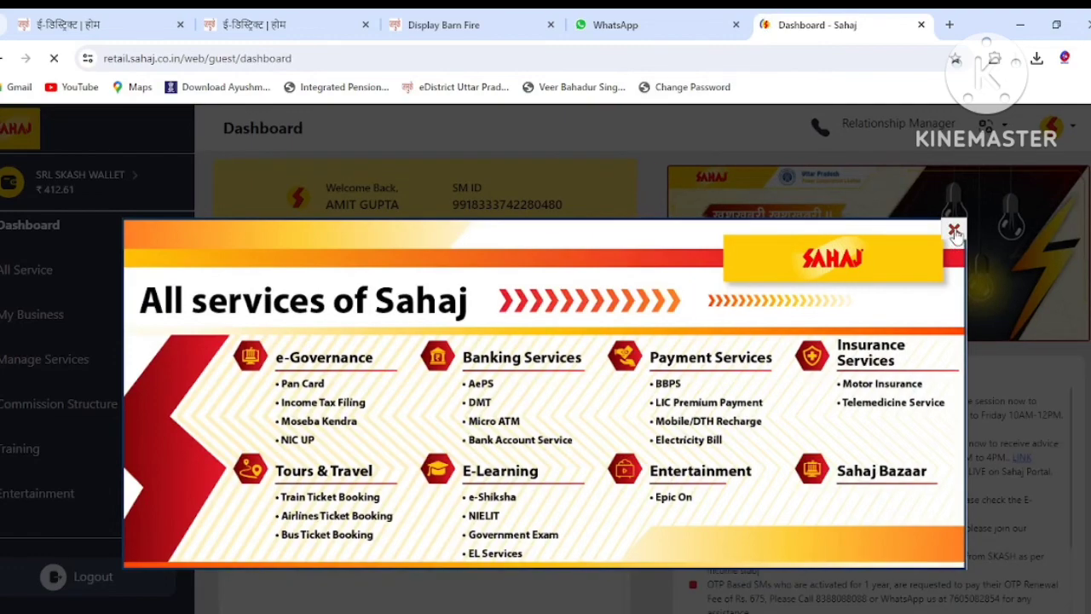
left_click(953, 232)
left_click(516, 29)
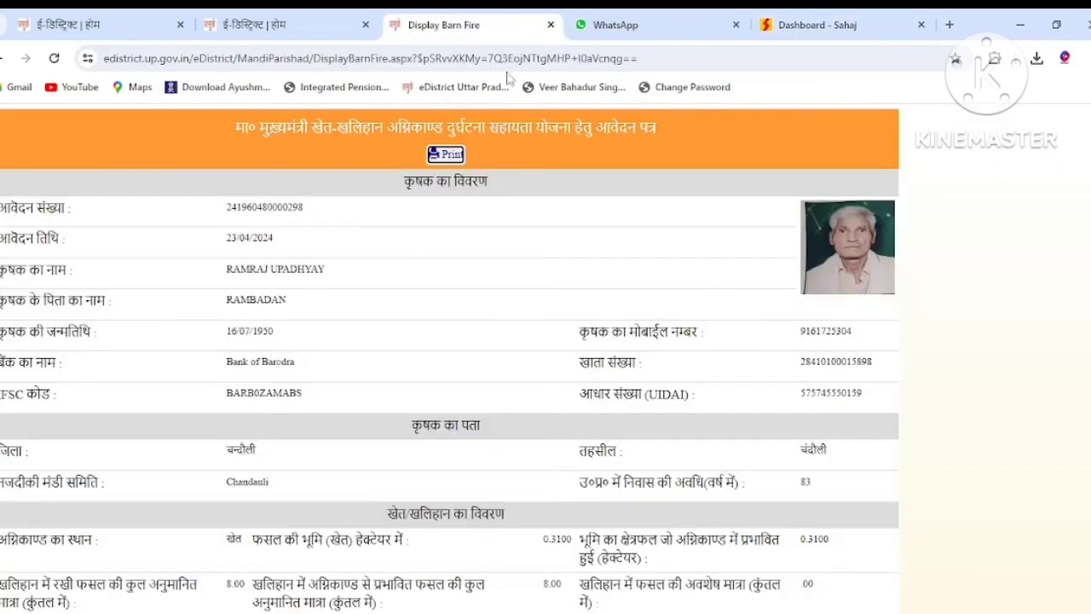
Submit the barn-fire application with '--दर्ज करें--' to bring up the ₹30.00 Skash deduction.
scroll(475, 276, "down", 2)
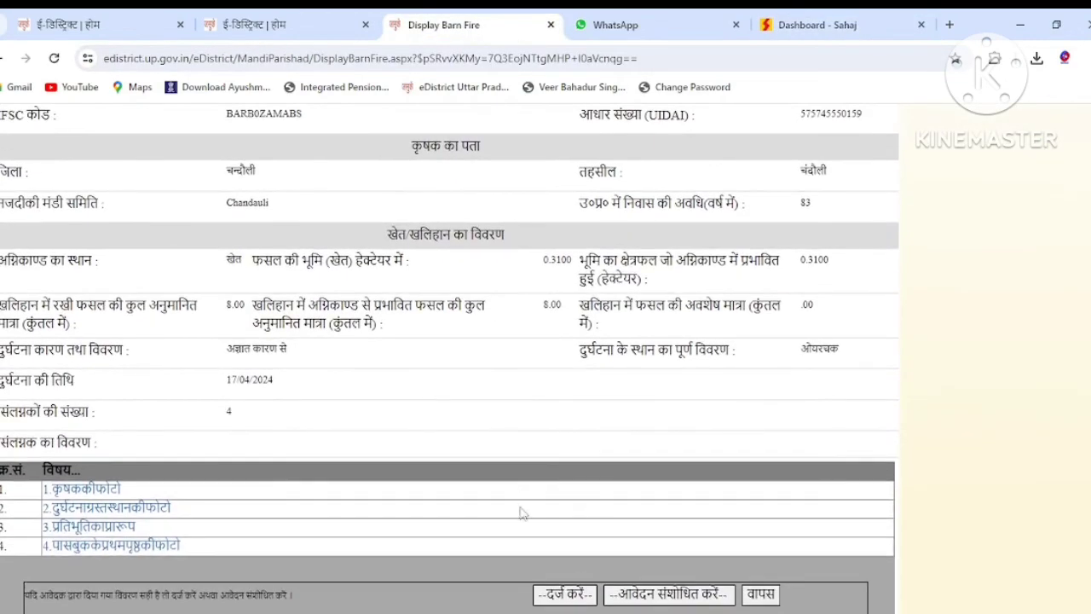
left_click(574, 598)
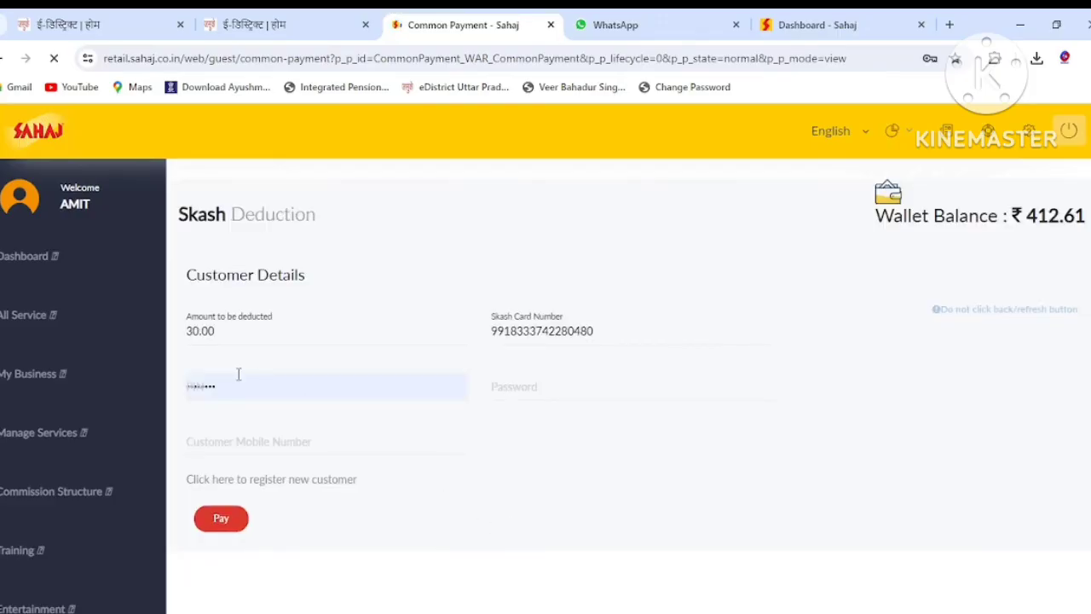
Enter the wallet PIN and saved password, then pay the 30.00 Skash deduction.
left_click(247, 379)
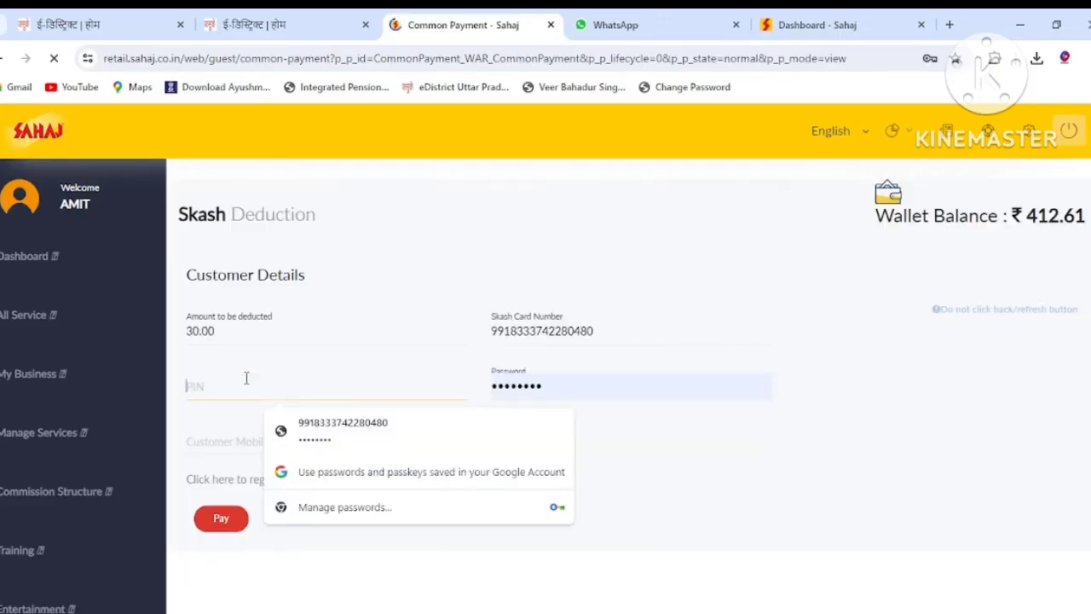
type("••")
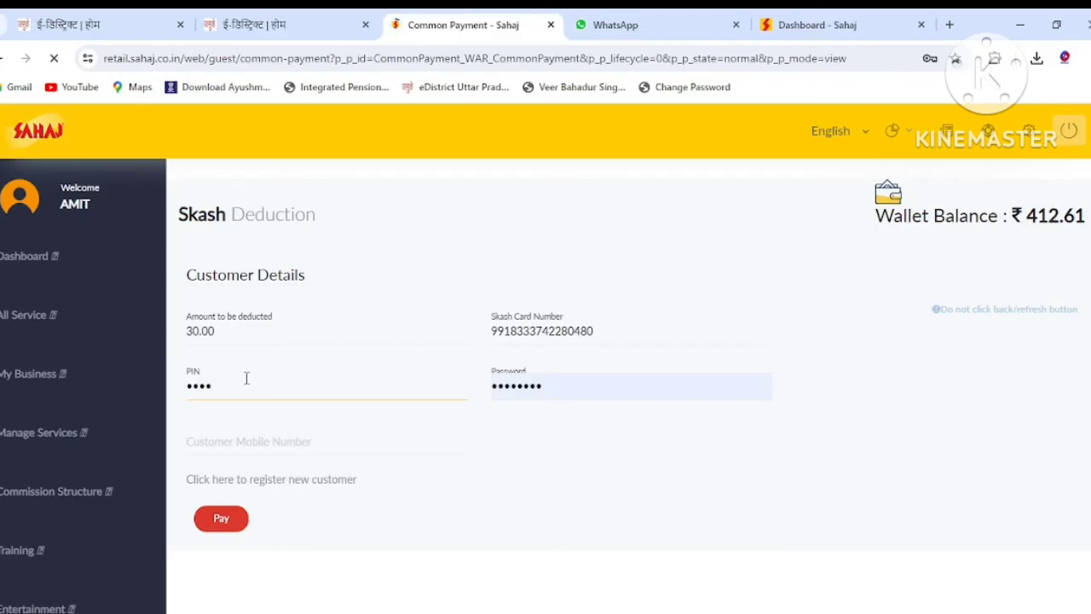
left_click(564, 375)
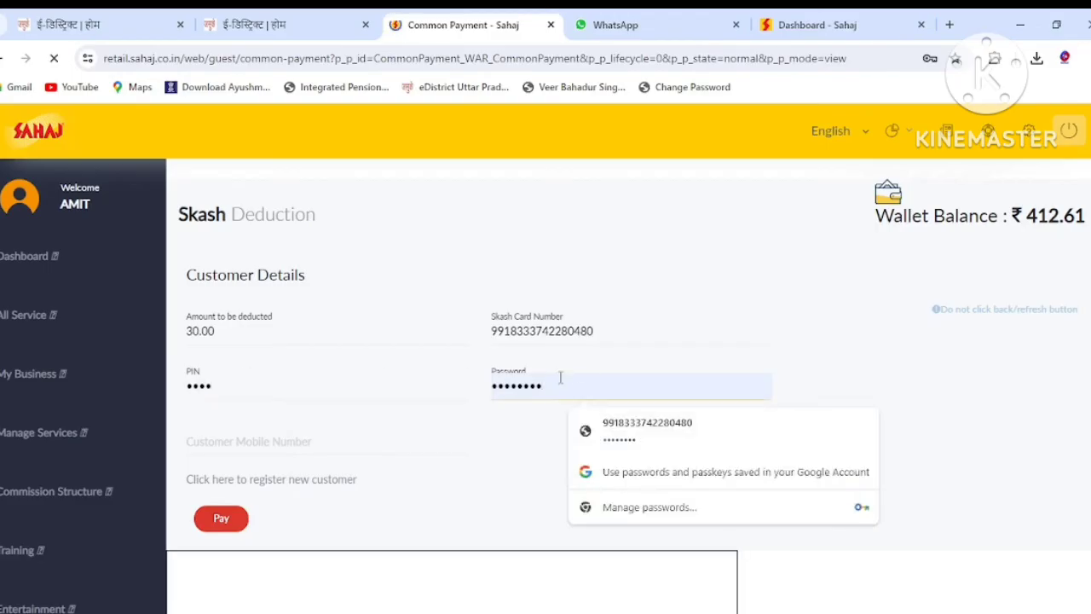
key("BackSpace")
key("BackSpace")
key("BackSpace")
key("BackSpace")
key("BackSpace")
key("BackSpace")
key("BackSpace")
key("BackSpace")
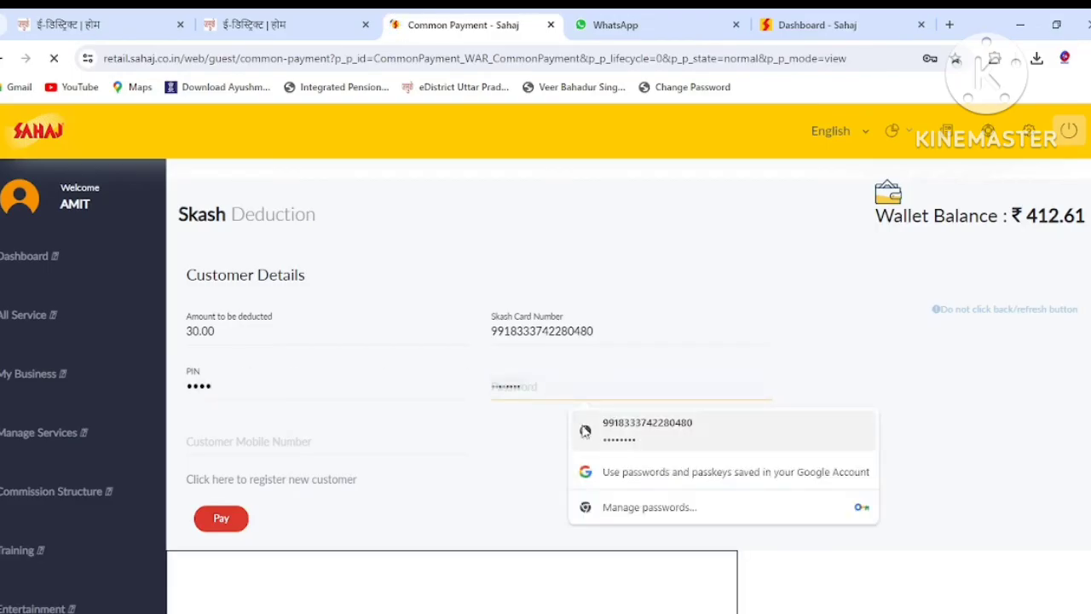
left_click(640, 434)
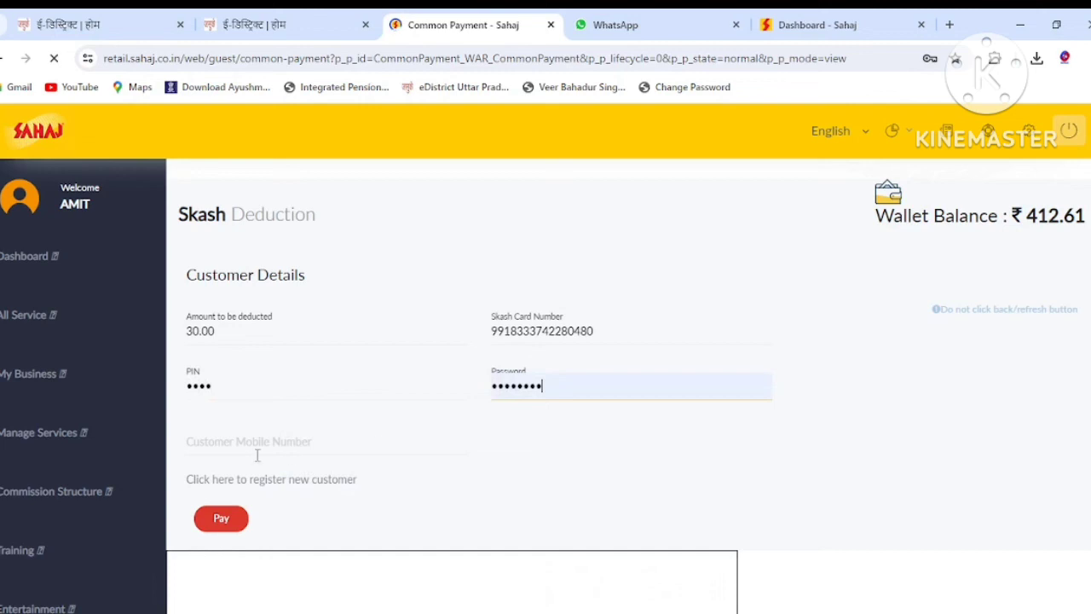
left_click(220, 522)
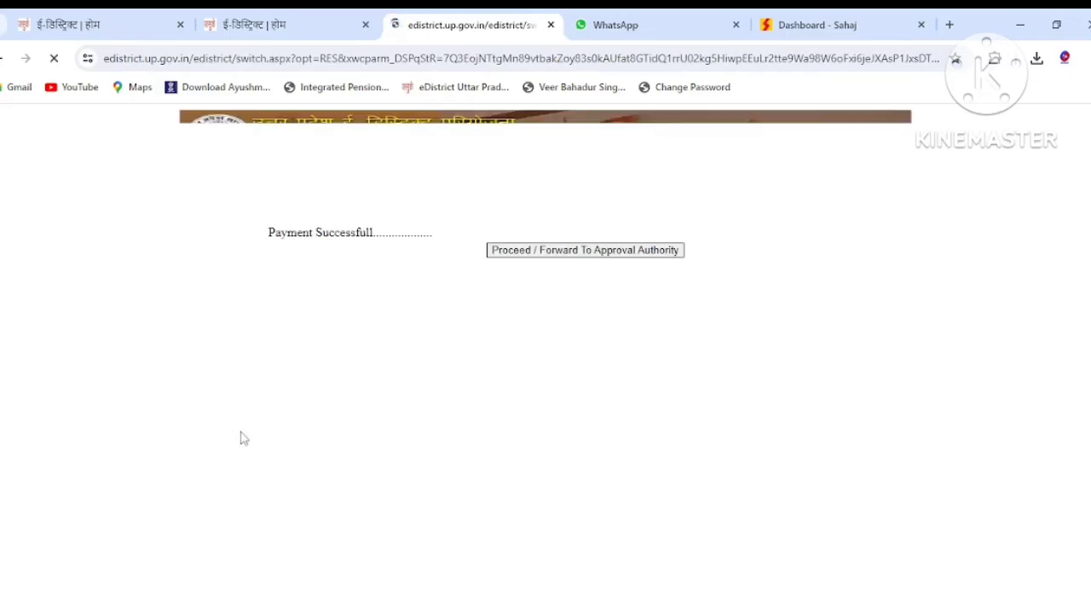
Forward the application to the approval authority and save the acknowledgement slip as PDF 'Untitled Page', declining replacement.
left_click(530, 255)
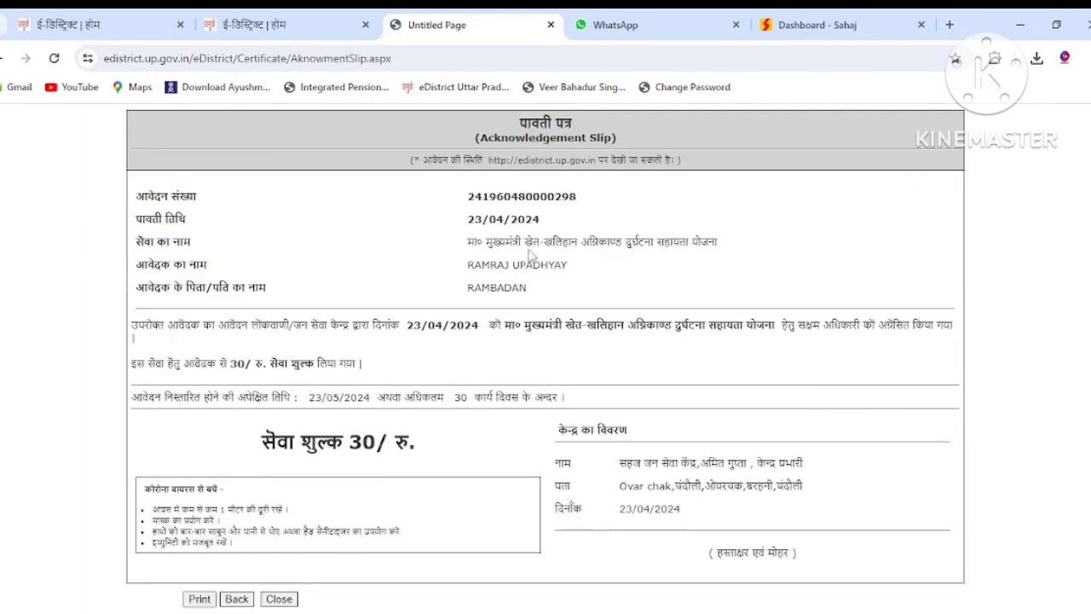
left_click(200, 599)
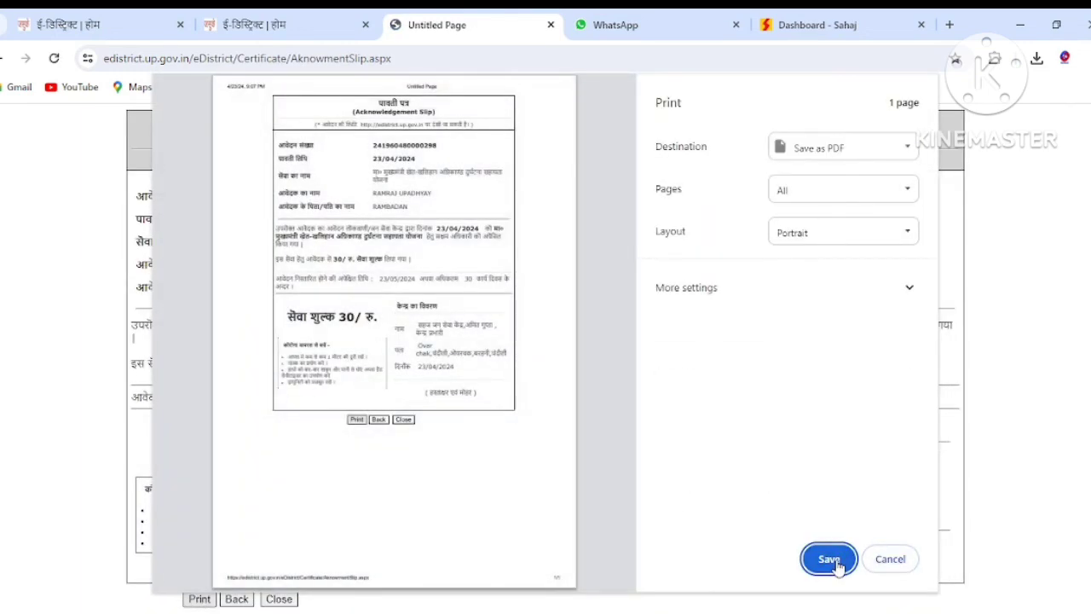
left_click(830, 560)
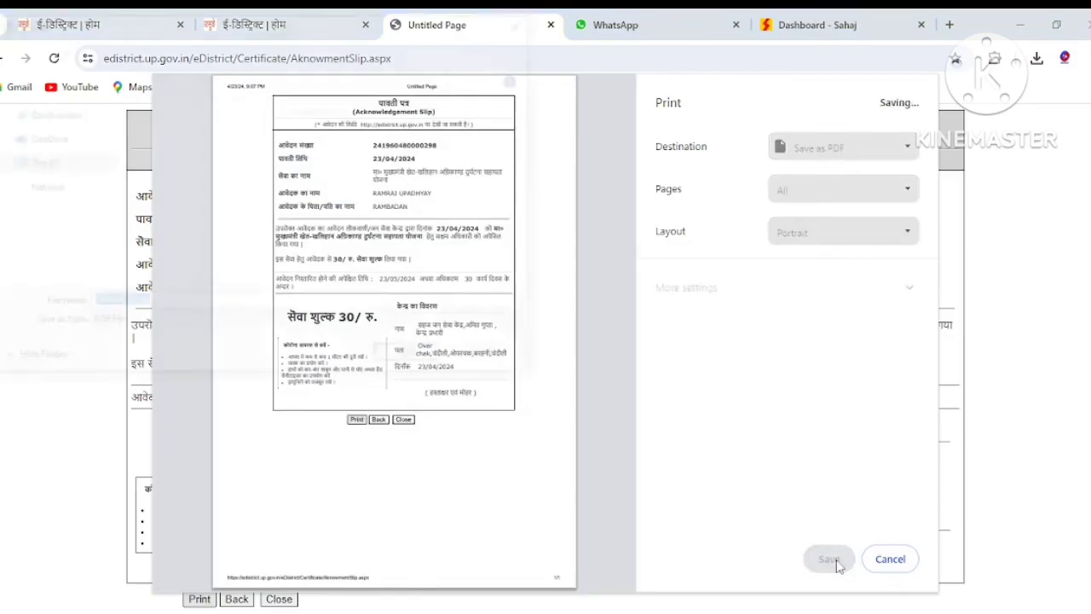
left_click(156, 303)
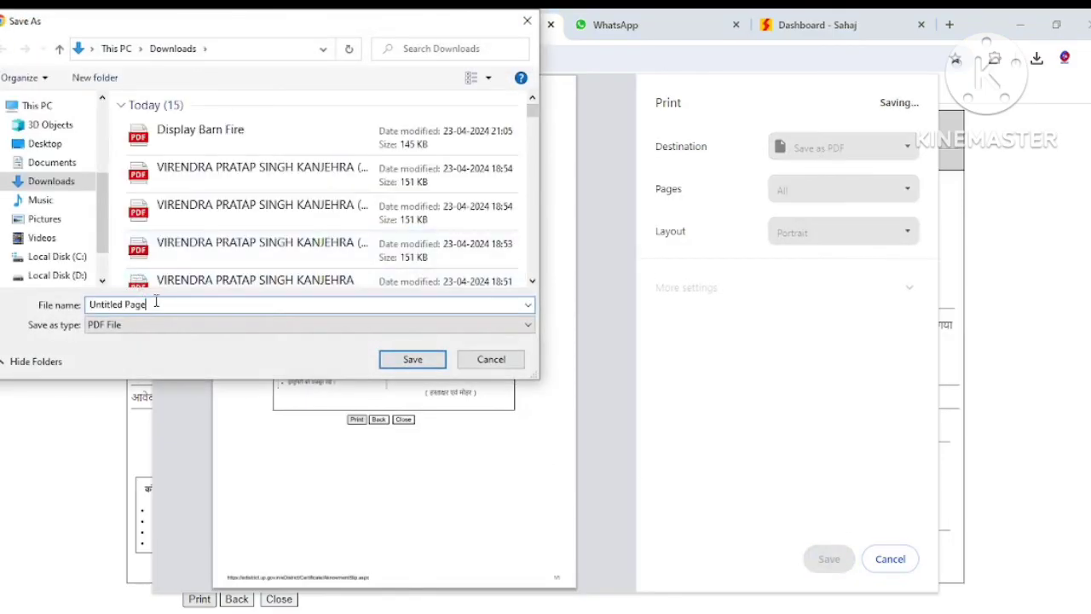
key("Return")
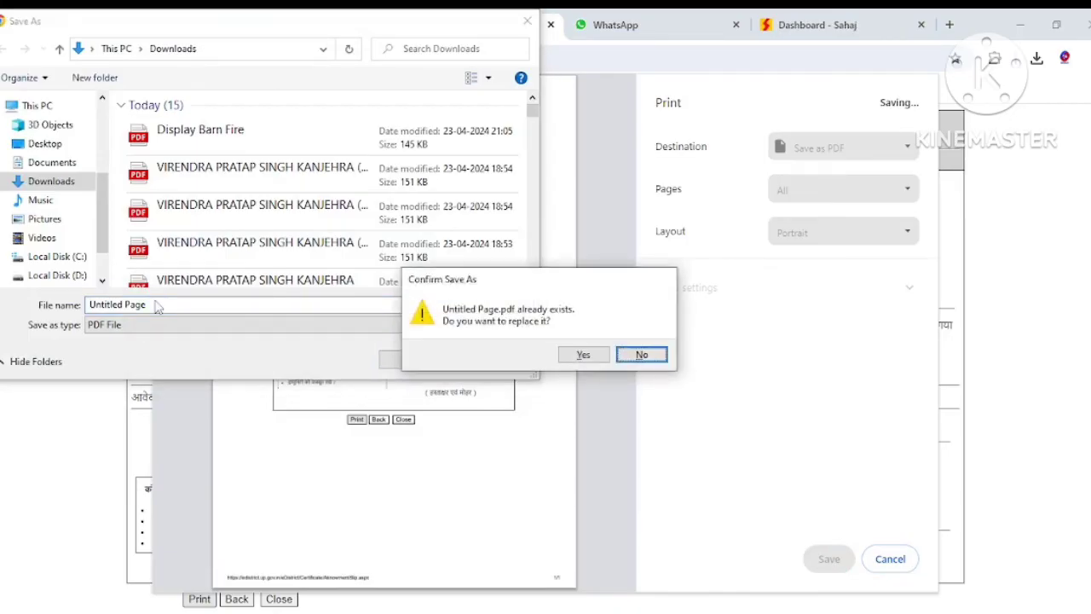
key("Escape")
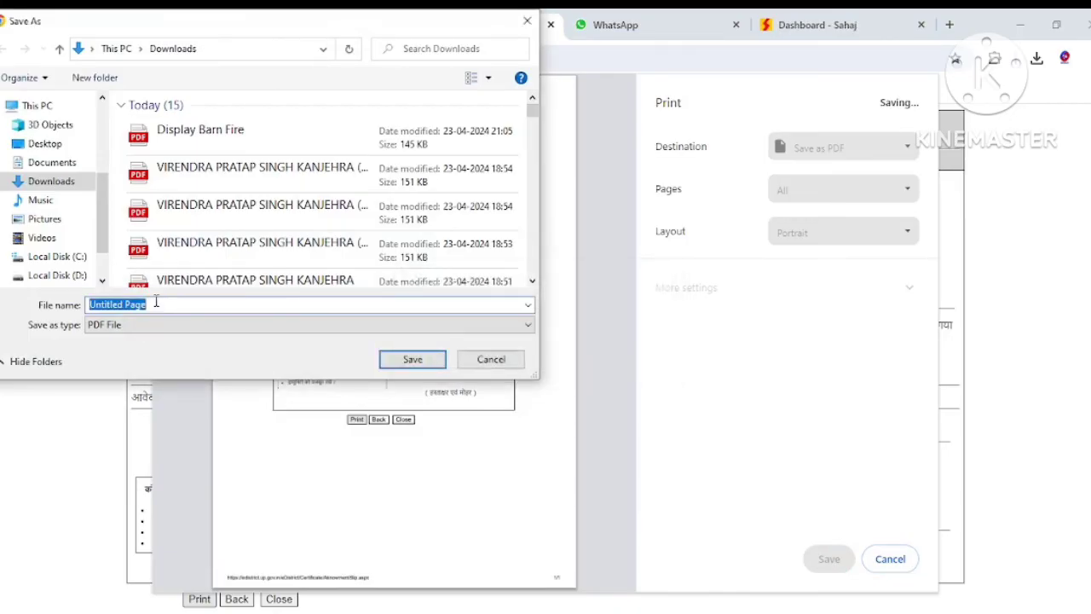